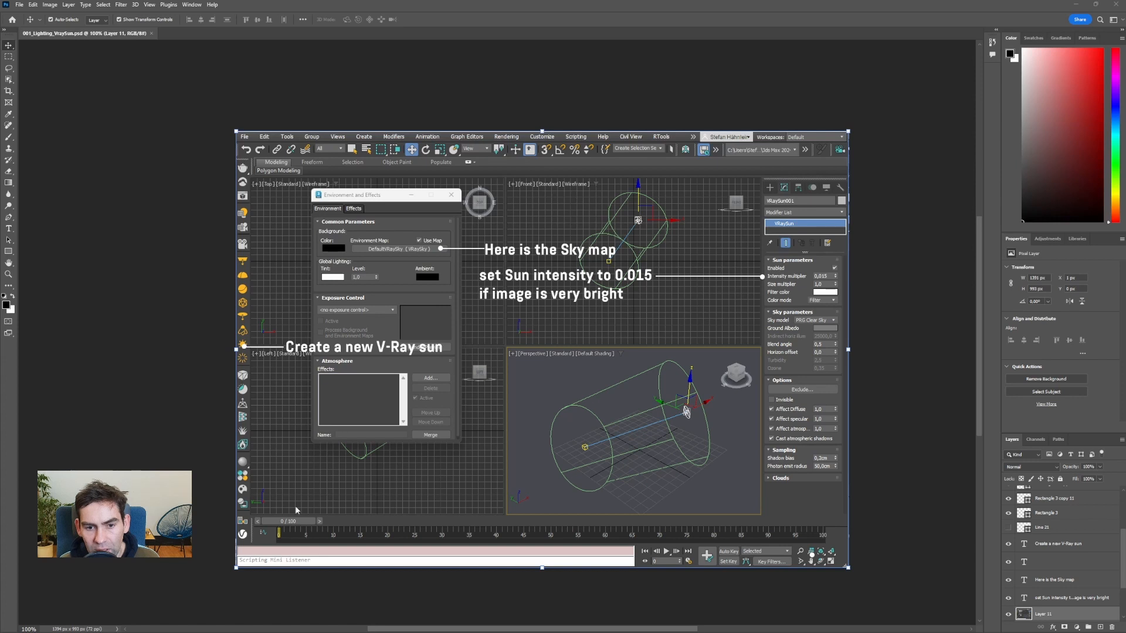
- Switch to 3ds Max and open the Chaos Cosmos browser, accepting V-Ray as the current renderer
mouse_move(698, 632)
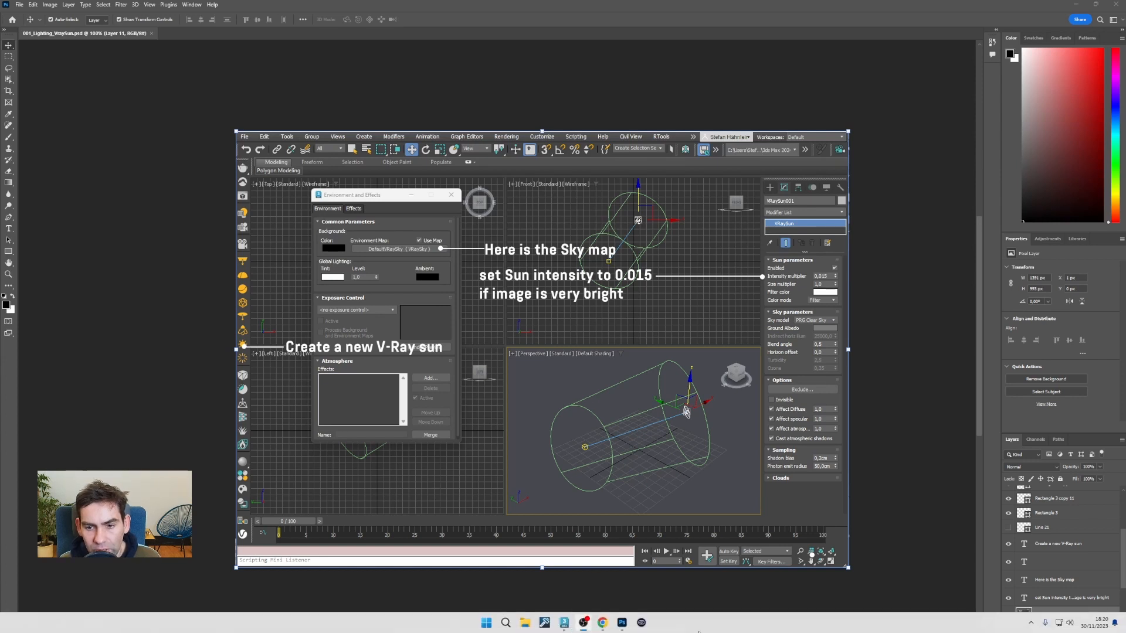
left_click(563, 624)
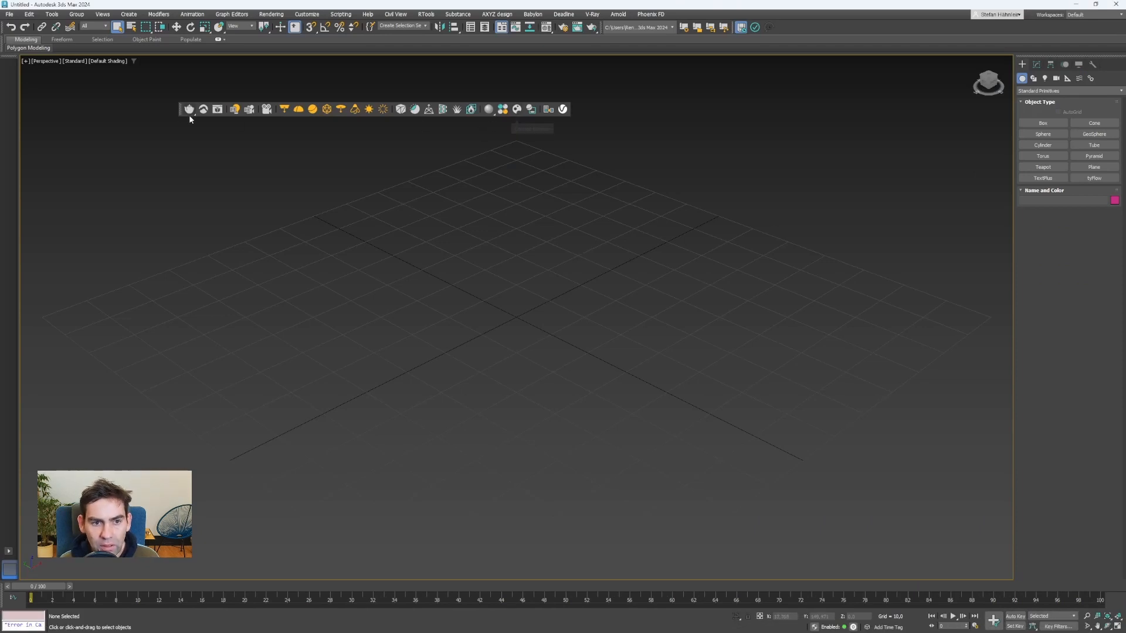
left_click(517, 109)
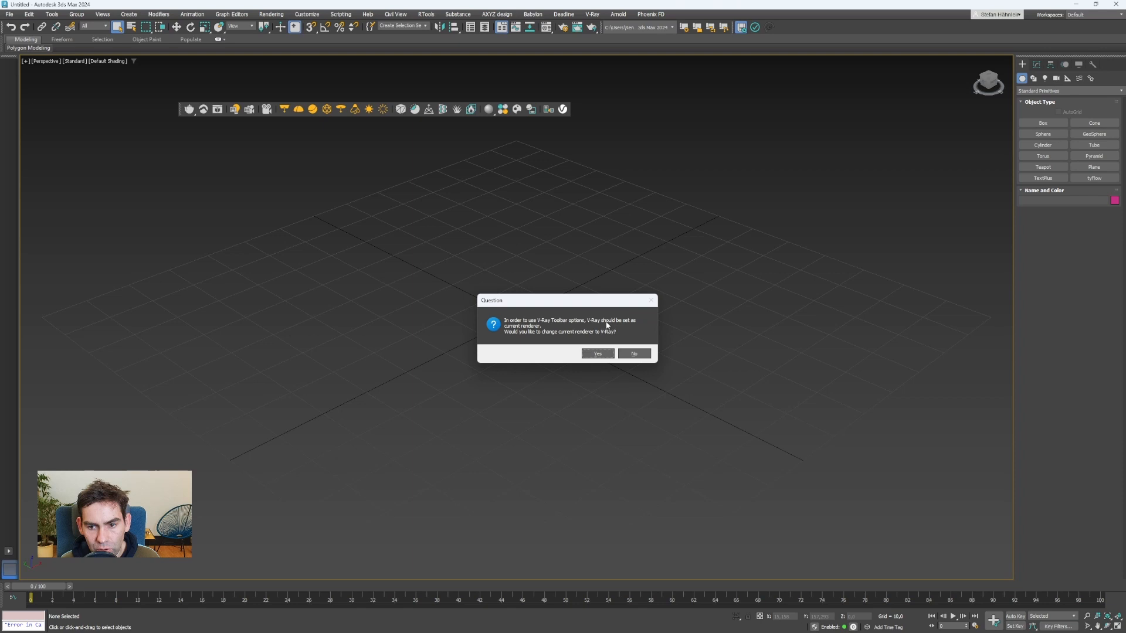
left_click(596, 355)
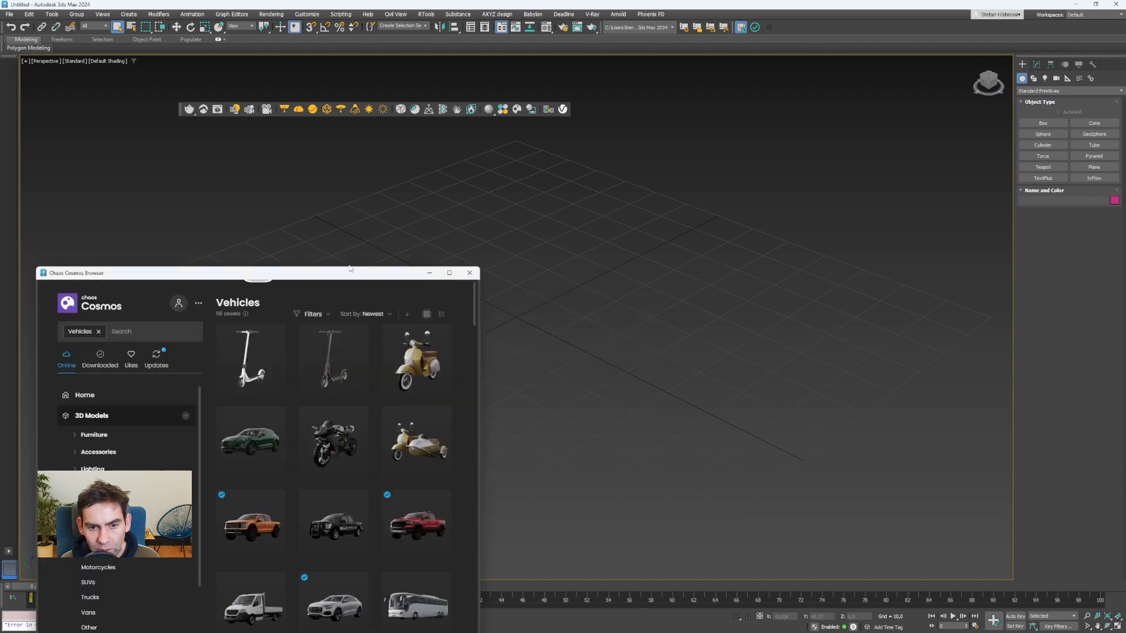
- Import the Pickup Truck 003 model from the Cosmos vehicles, close the browser and deselect the truck
left_click_drag(351, 274, 348, 101)
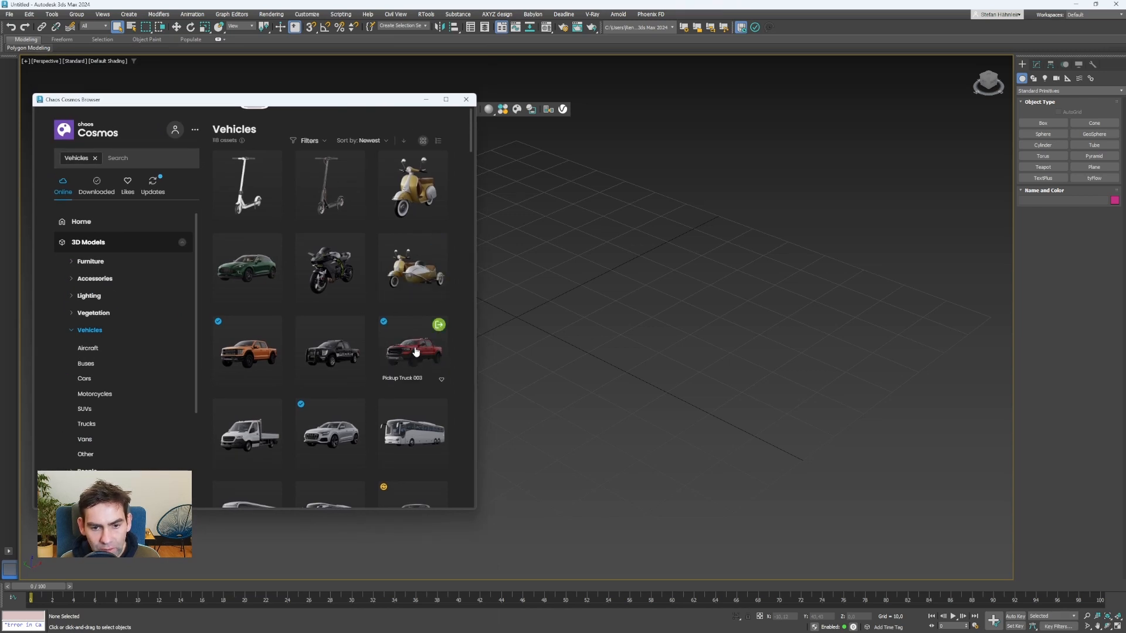
left_click(438, 326)
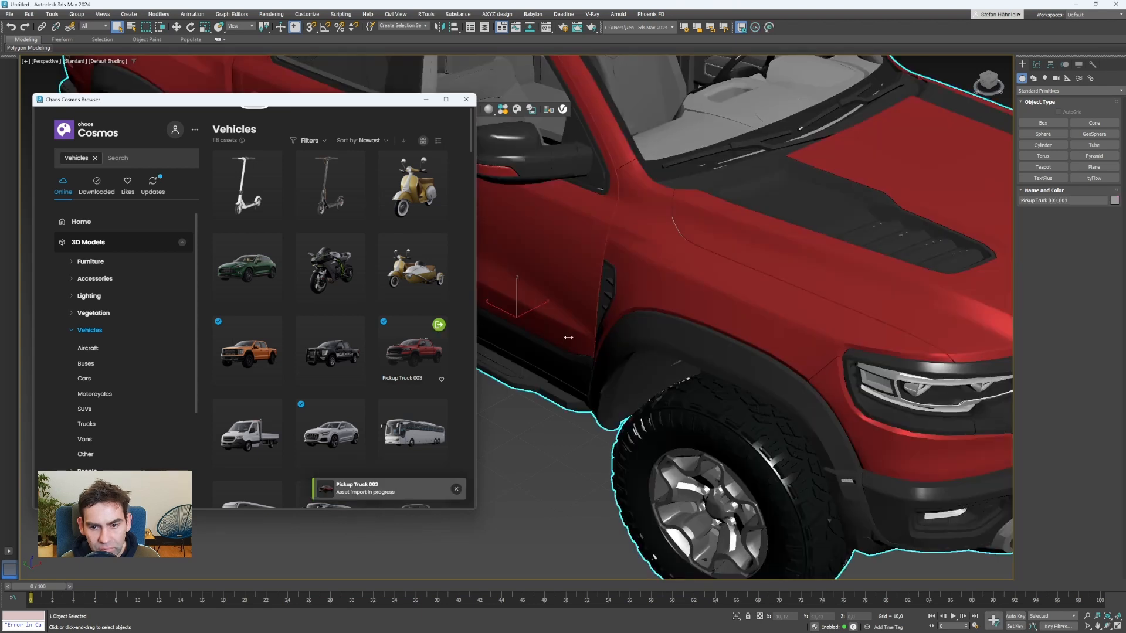
scroll(713, 340, "down", 6)
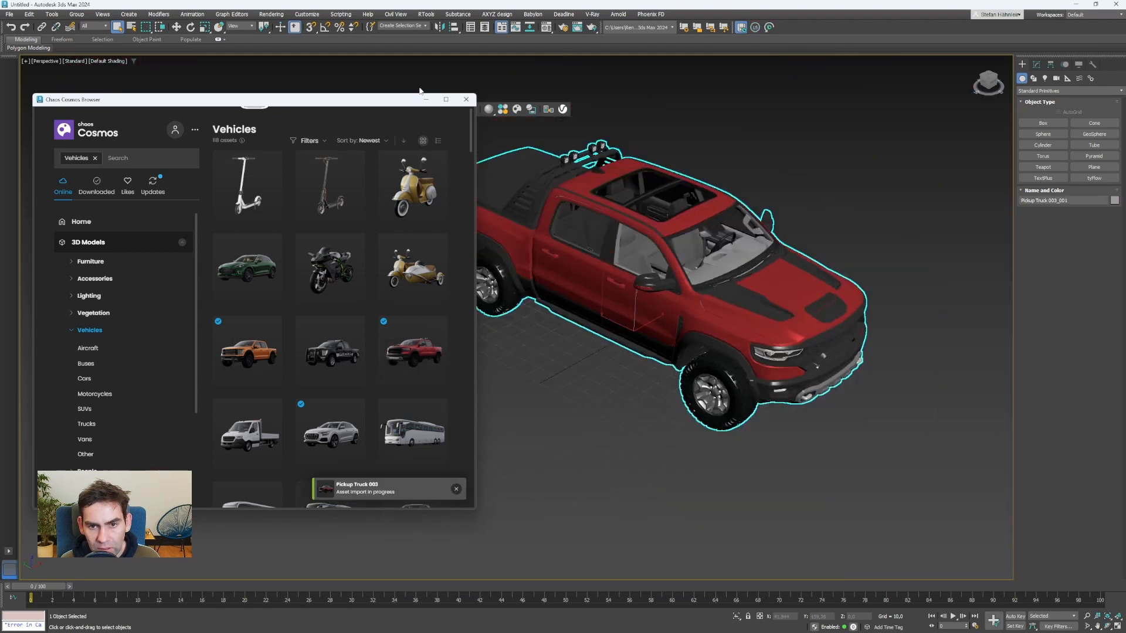
left_click(465, 100)
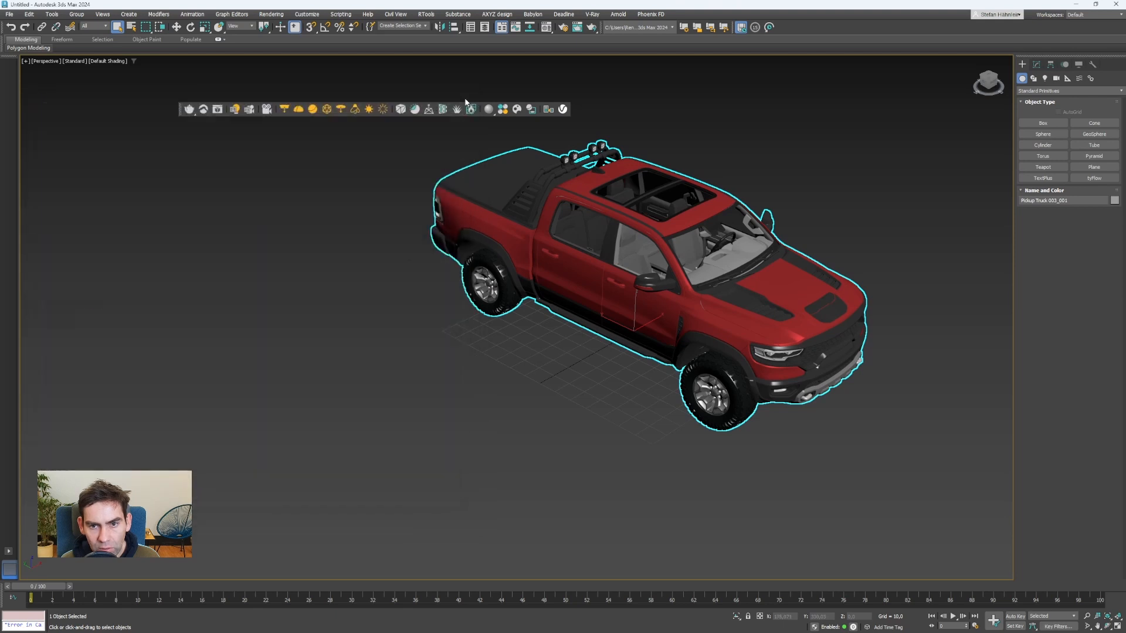
mouse_move(598, 311)
middle_mouse_down("alt")
mouse_move(702, 310)
mouse_move(610, 323)
middle_mouse_up("alt")
left_click(693, 343)
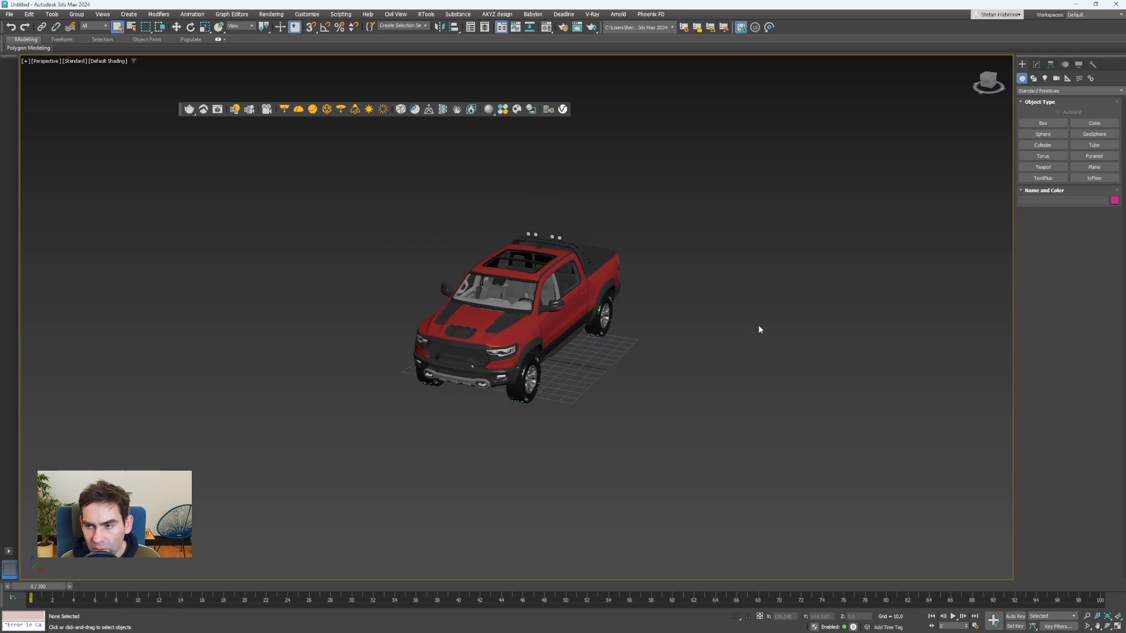
- Create a large rectangular ground plane that extends well beyond the truck
left_click(1094, 167)
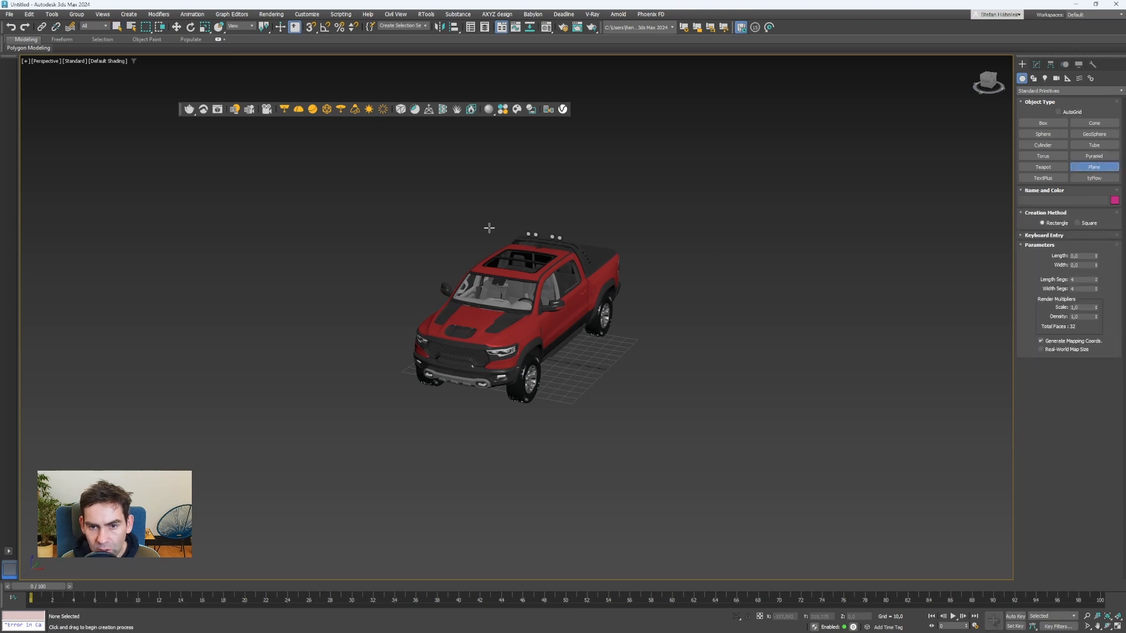
left_click_drag(741, 264, 0, 399)
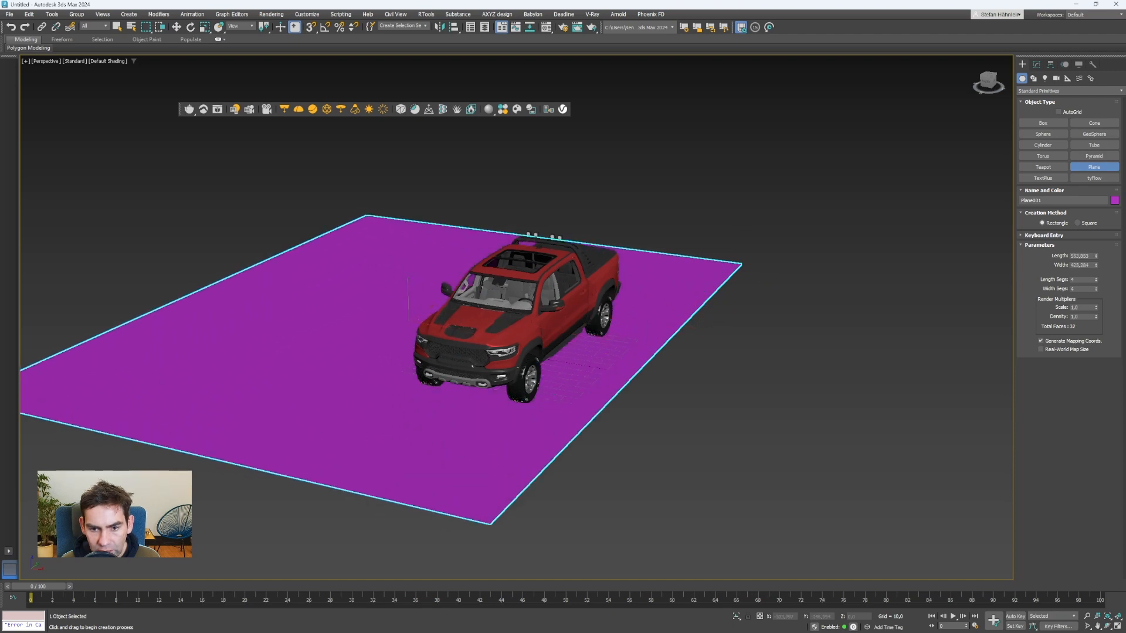
right_click(385, 327)
- Move the ground plane horizontally so that the truck stands near its centre
right_click(387, 325)
left_click(413, 326)
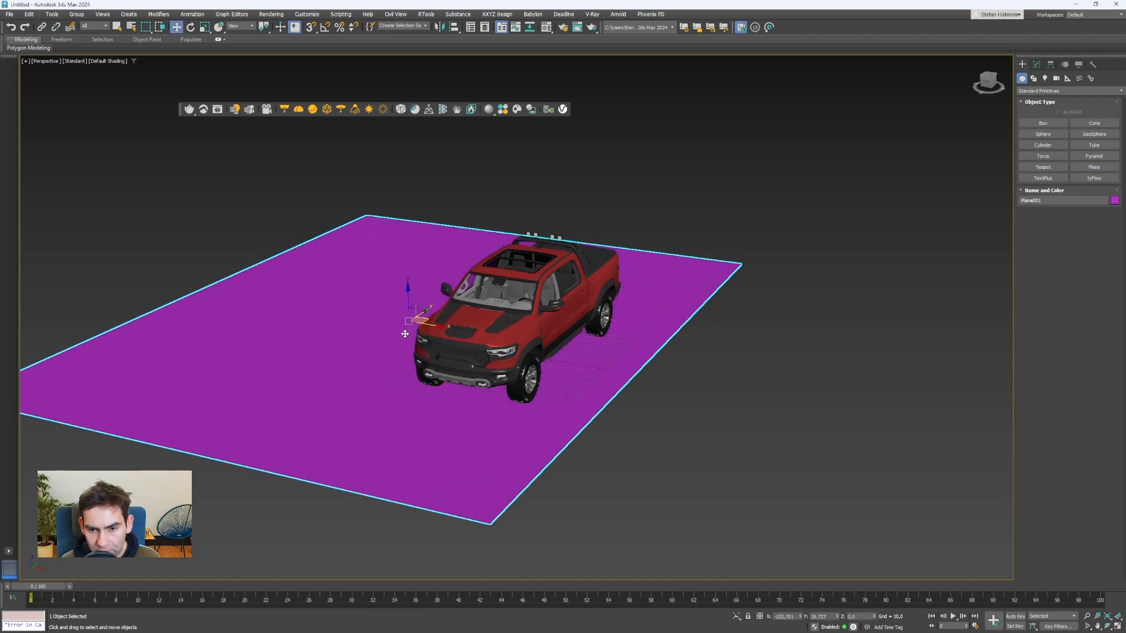
middle_click_drag(693, 419, 660, 422, "alt")
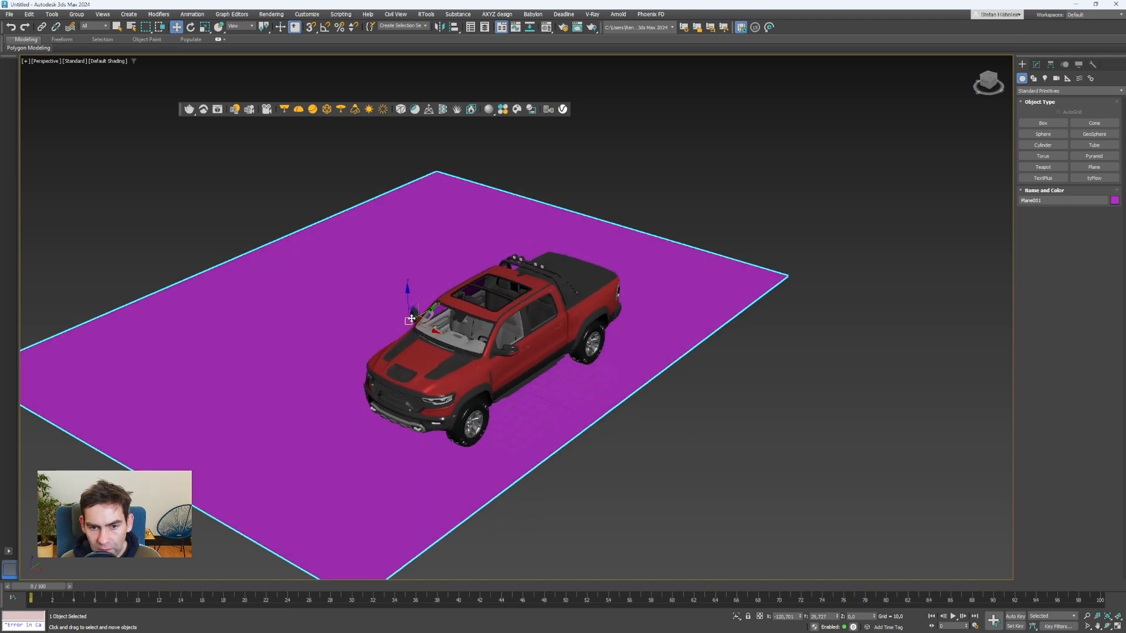
left_click_drag(425, 322, 500, 366)
scroll(573, 377, "down", 3)
middle_click_drag(610, 408, 573, 378, "alt")
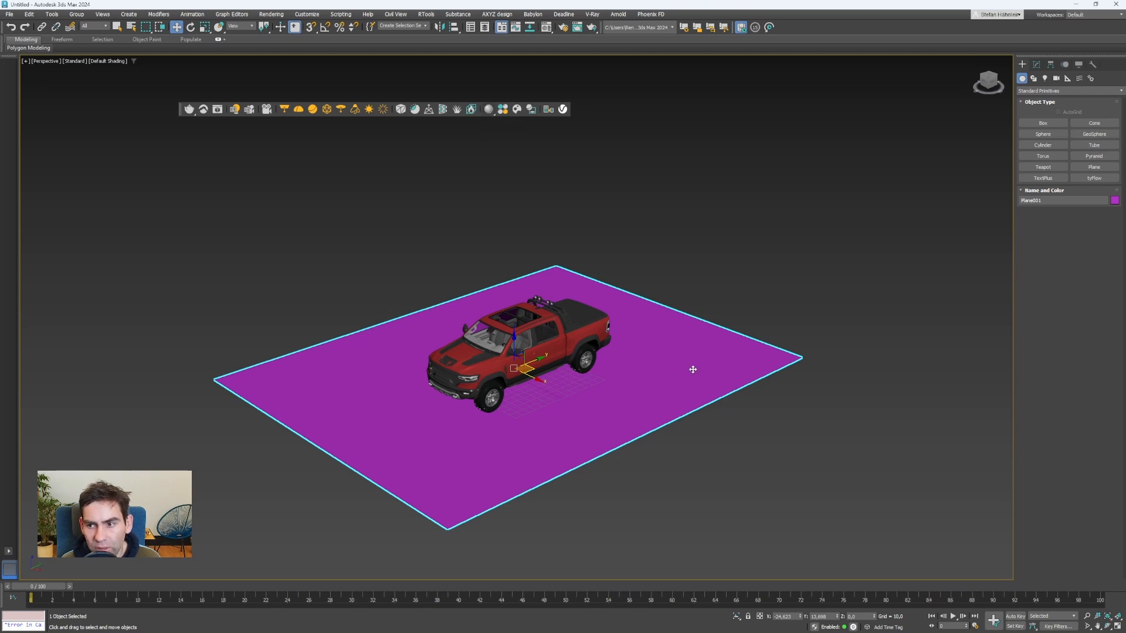
- Assign the grey VRayMtl from the first material slot to the ground plane, close the Material Editor and deselect the plane
left_click(489, 111)
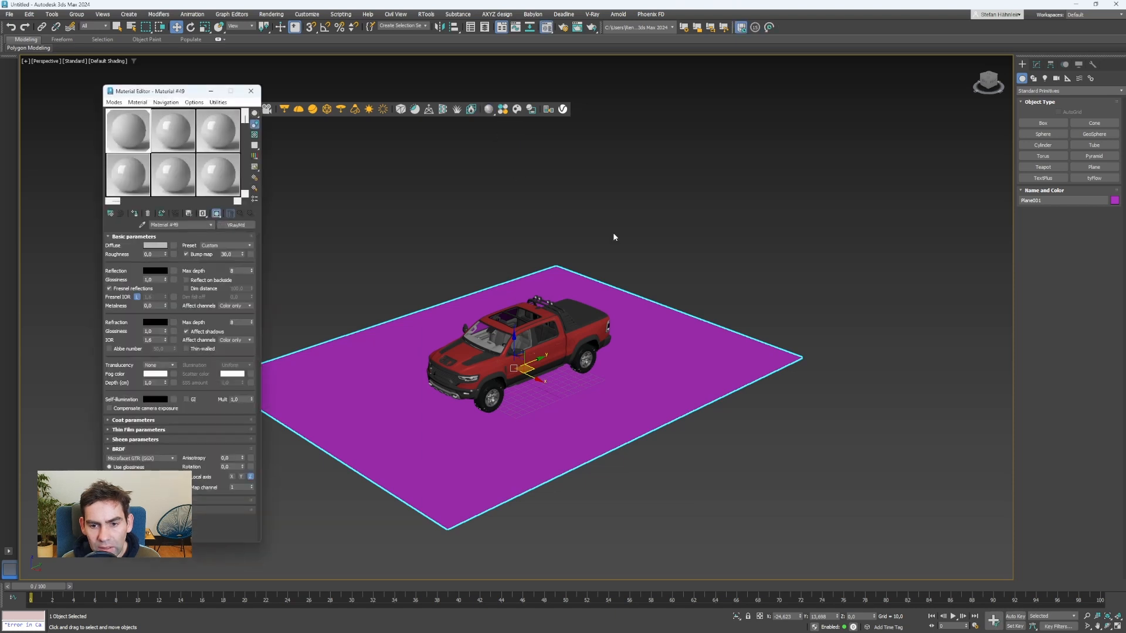
middle_click_drag(613, 237, 609, 245)
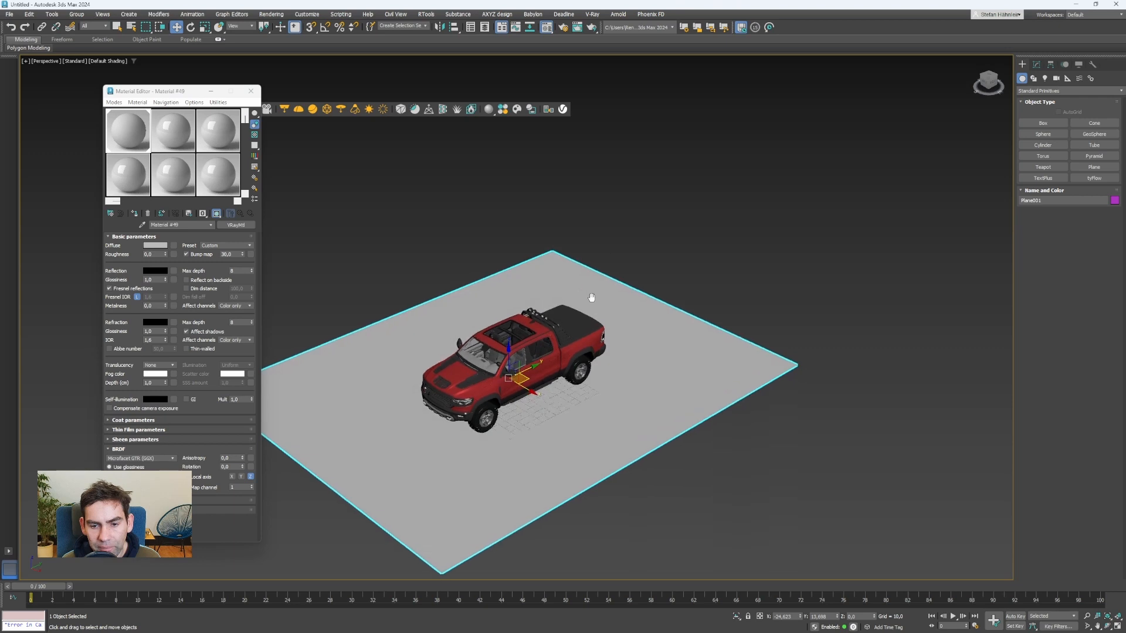
scroll(578, 304, "up", 3)
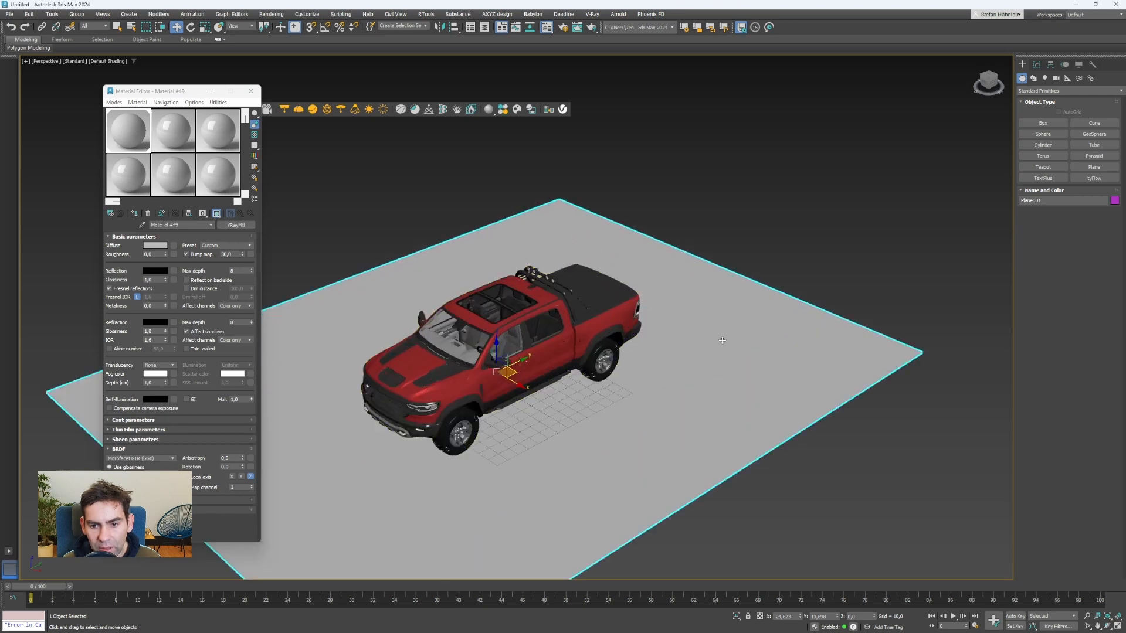
scroll(688, 334, "down", 3)
scroll(688, 335, "up", 3)
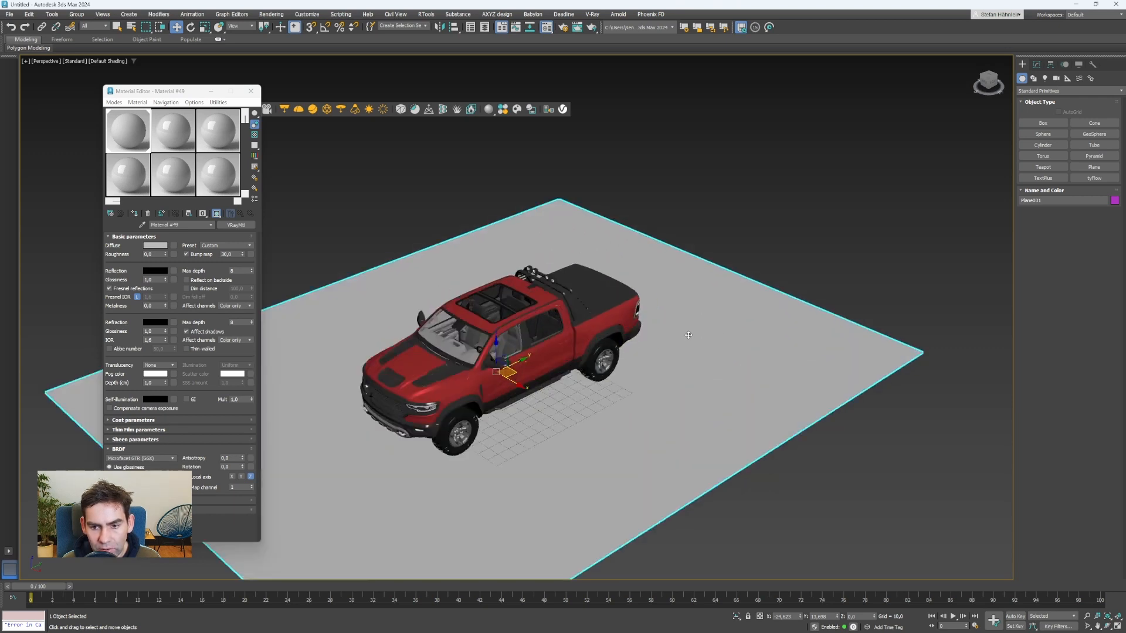
left_click(252, 91)
left_click(284, 192)
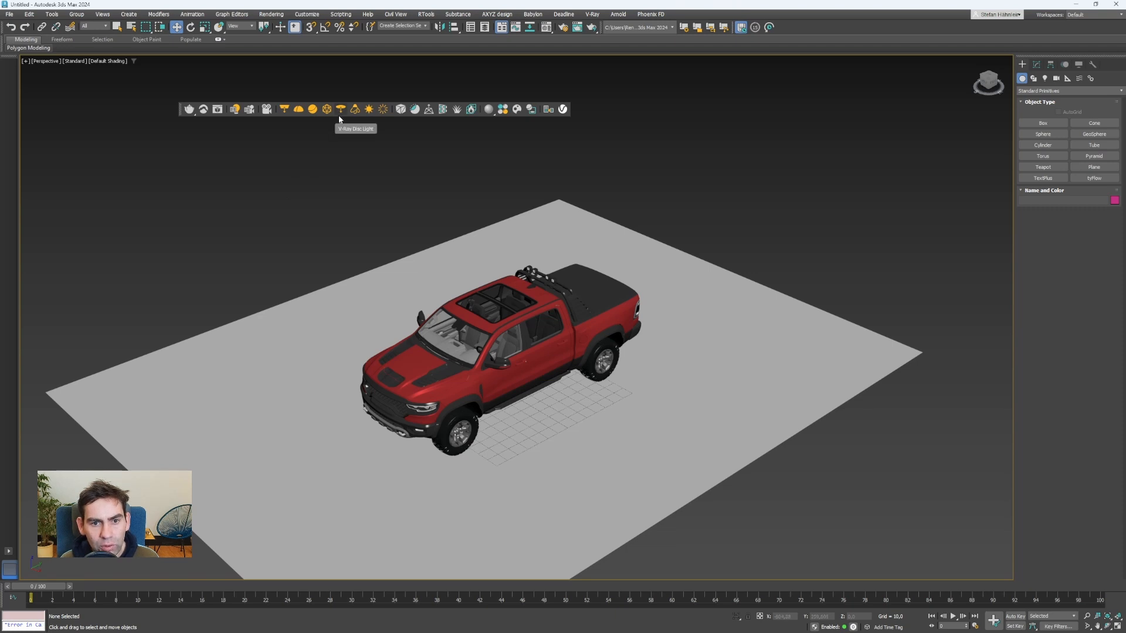
- Create a V-Ray Sun beside the ground plane aimed at the truck and add the VRaySky environment map
left_click(369, 109)
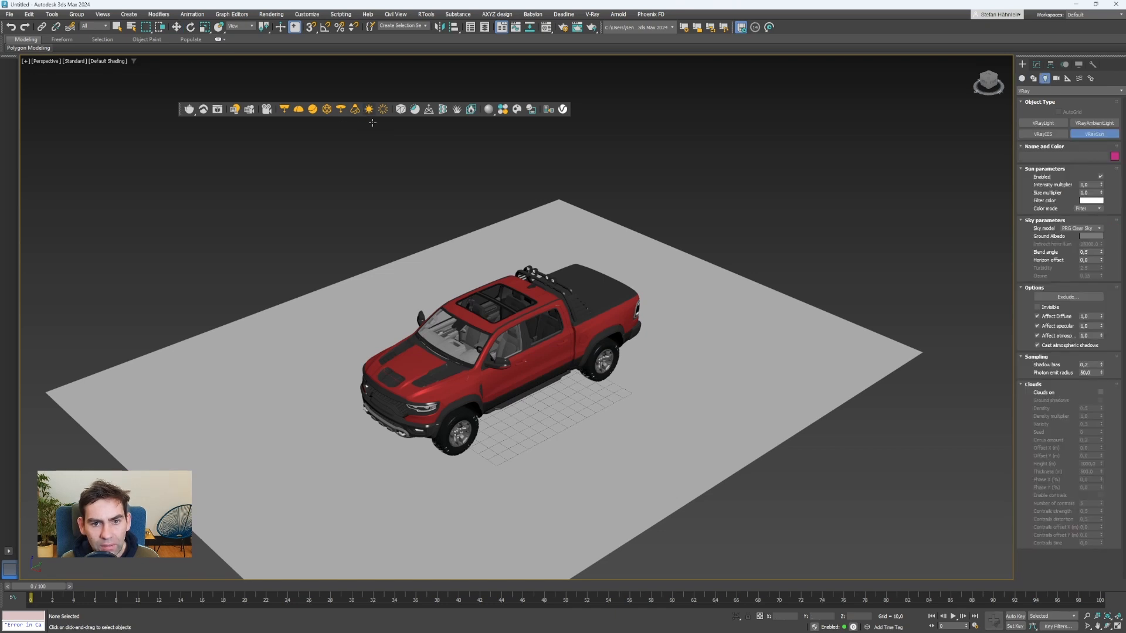
left_click_drag(846, 453, 595, 373)
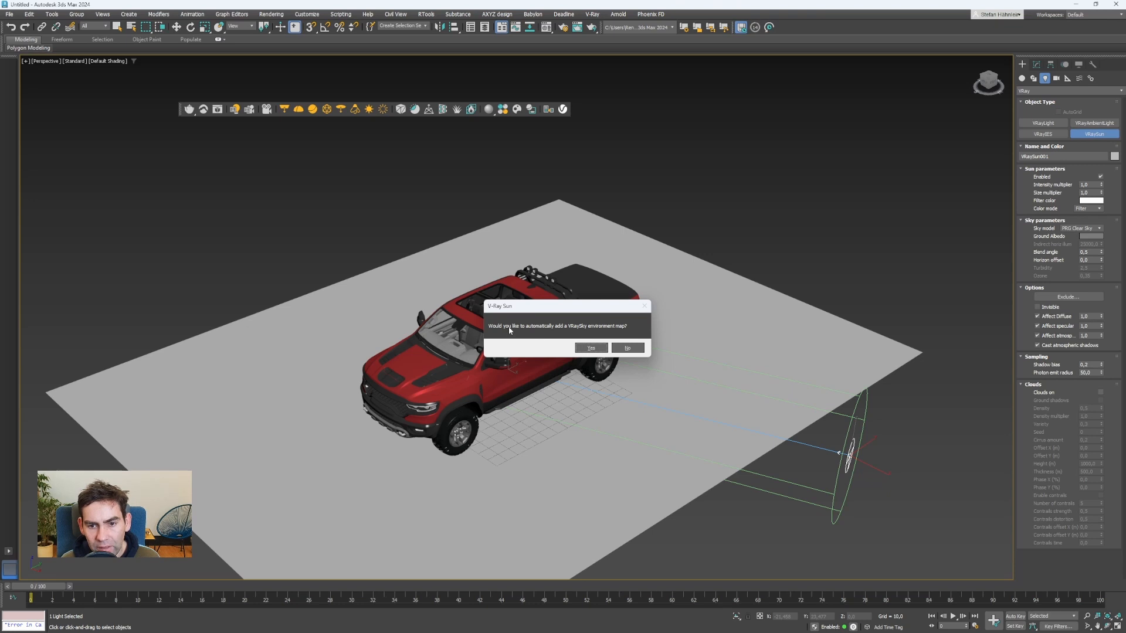
left_click(591, 348)
- Raise the V-Ray sun vertically, high above the ground plane, so it shines down on the truck at an angle
scroll(602, 365, "down", 3)
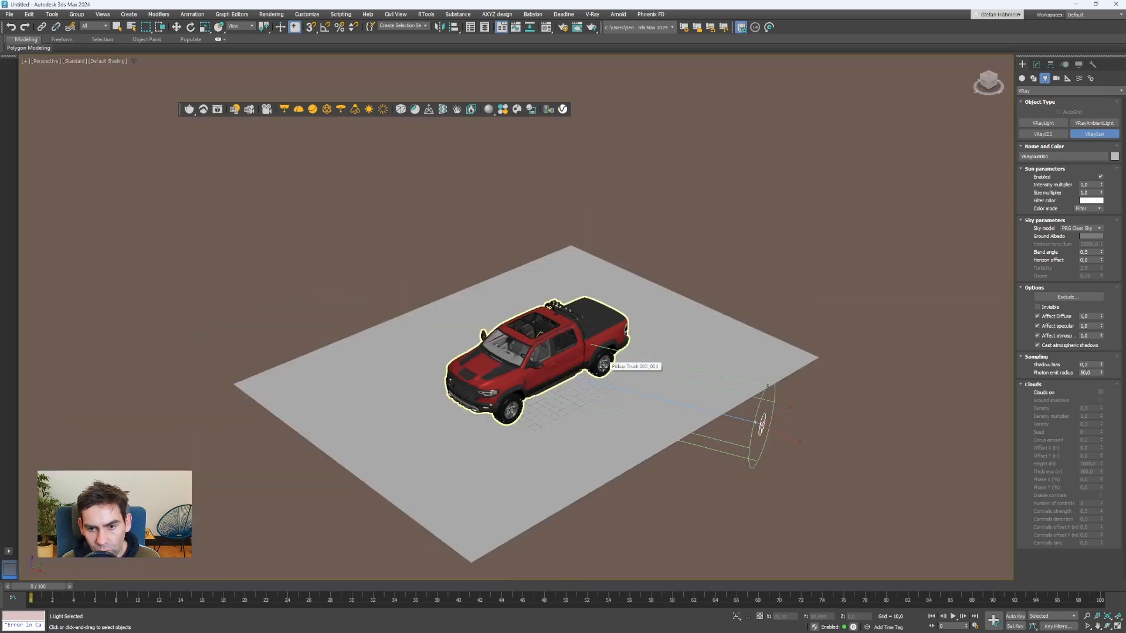
middle_click_drag(691, 423, 690, 410, "alt")
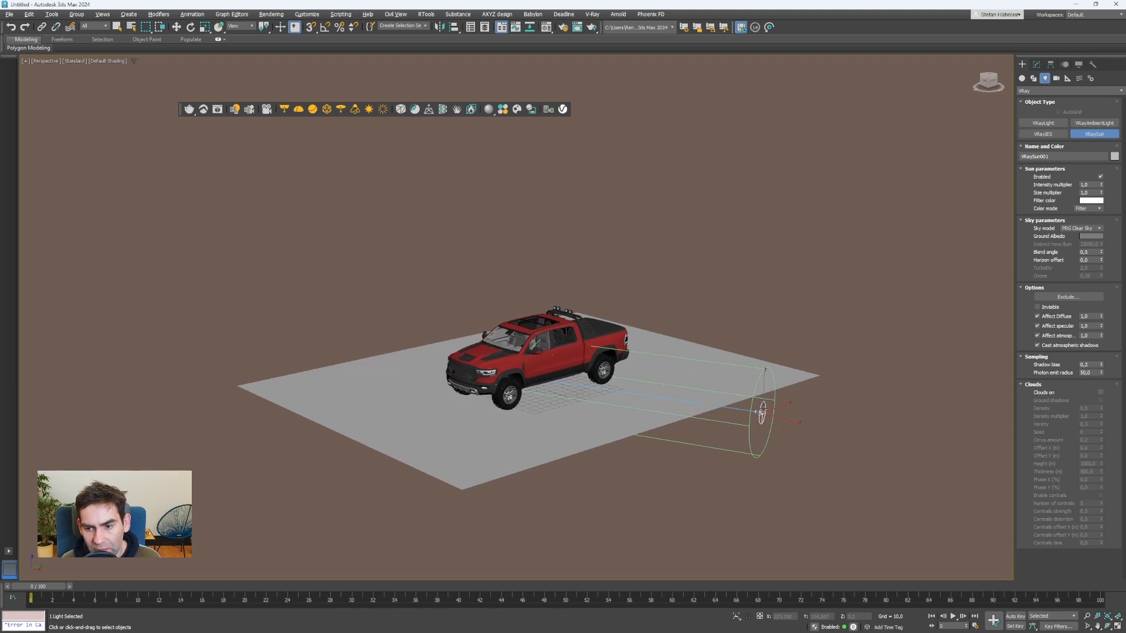
middle_click_drag(759, 414, 756, 390, "alt")
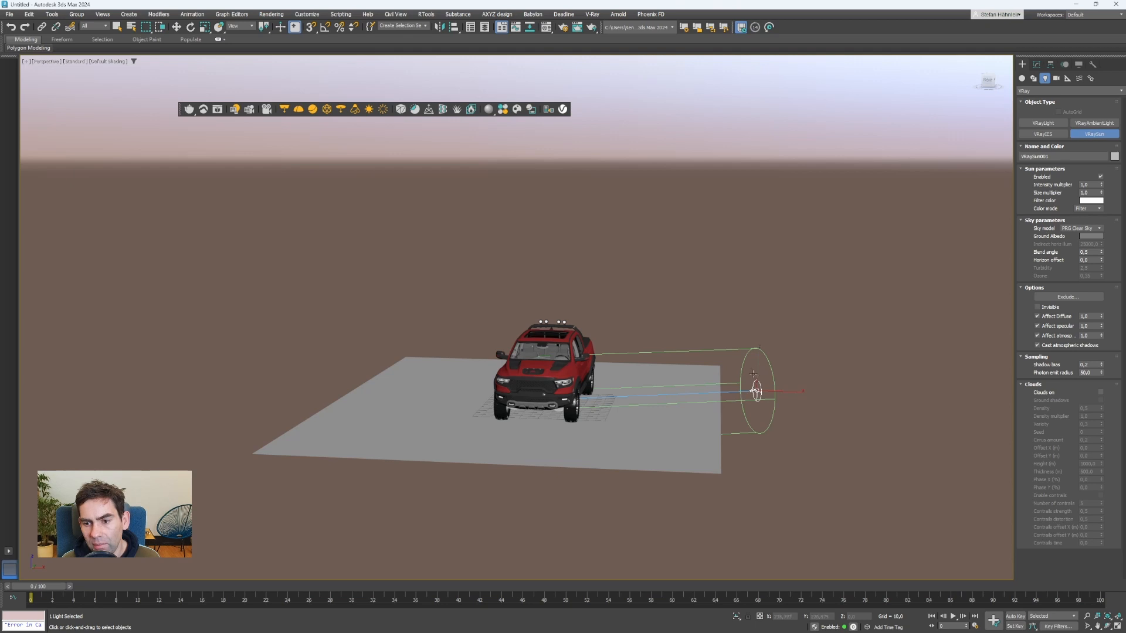
key("w")
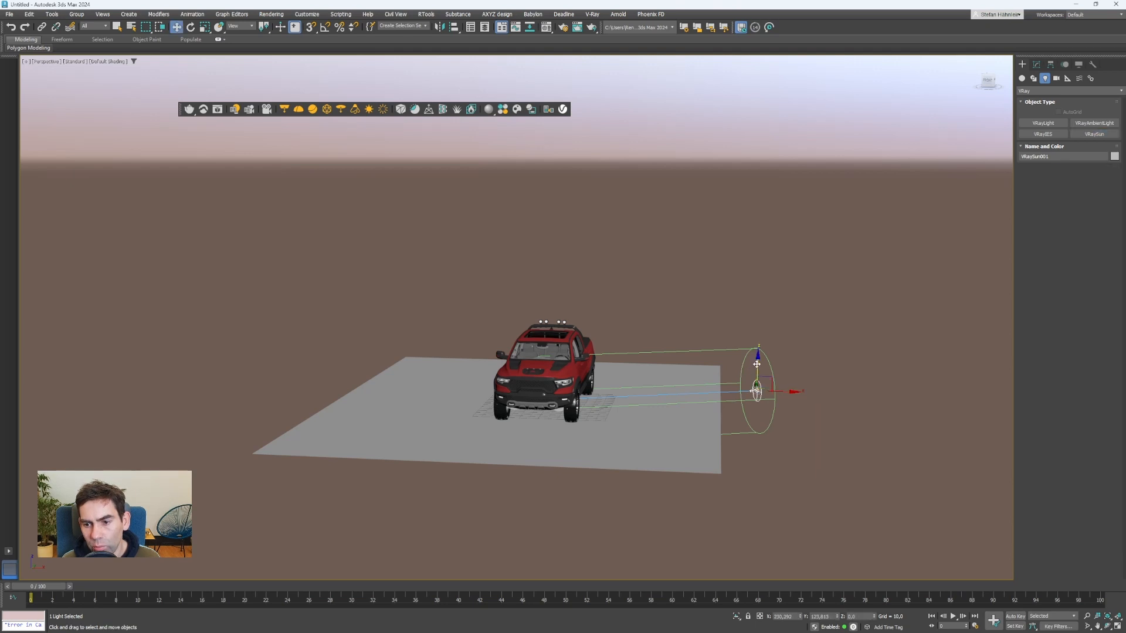
left_click_drag(756, 364, 773, 182)
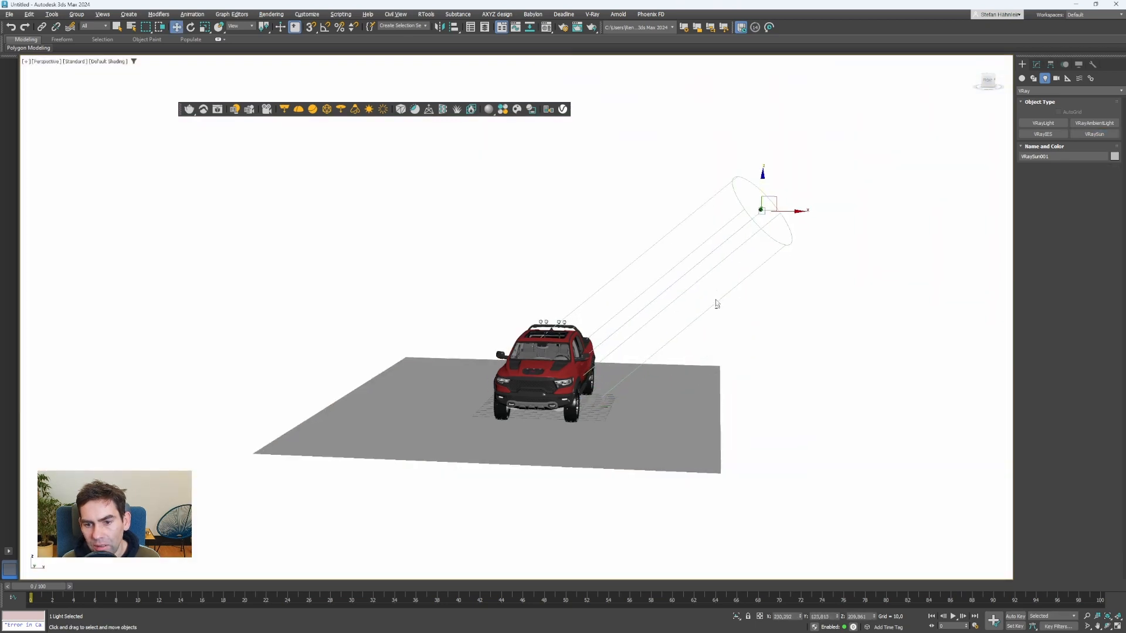
- Render an elevated view of the truck, check the image brightness up close and cancel the render
middle_click_drag(705, 318, 661, 334, "alt")
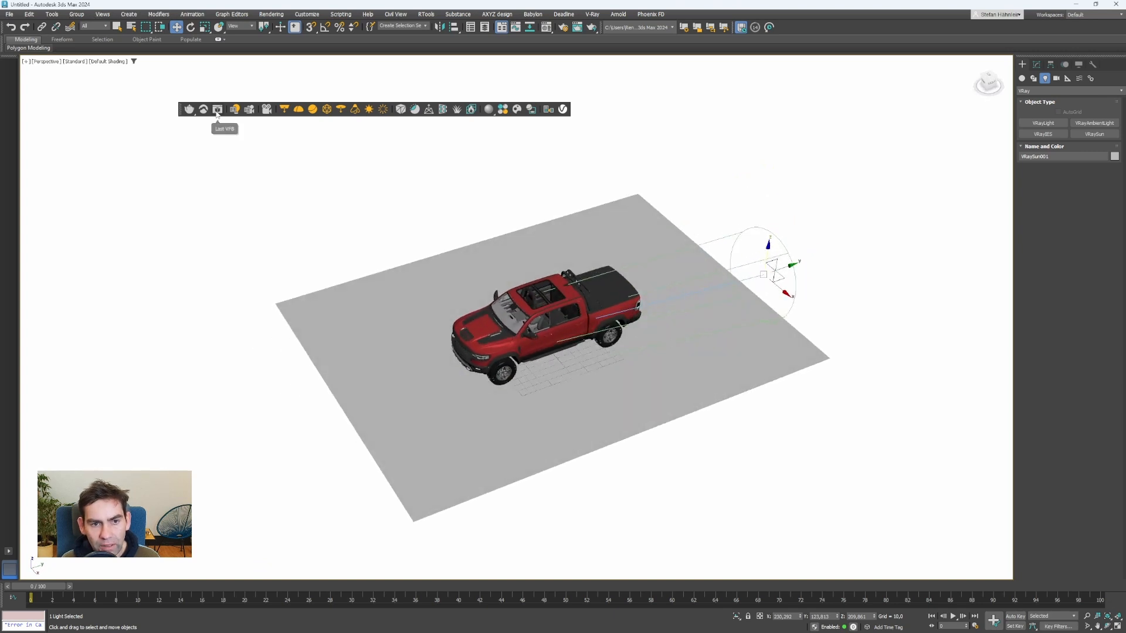
left_click(188, 111)
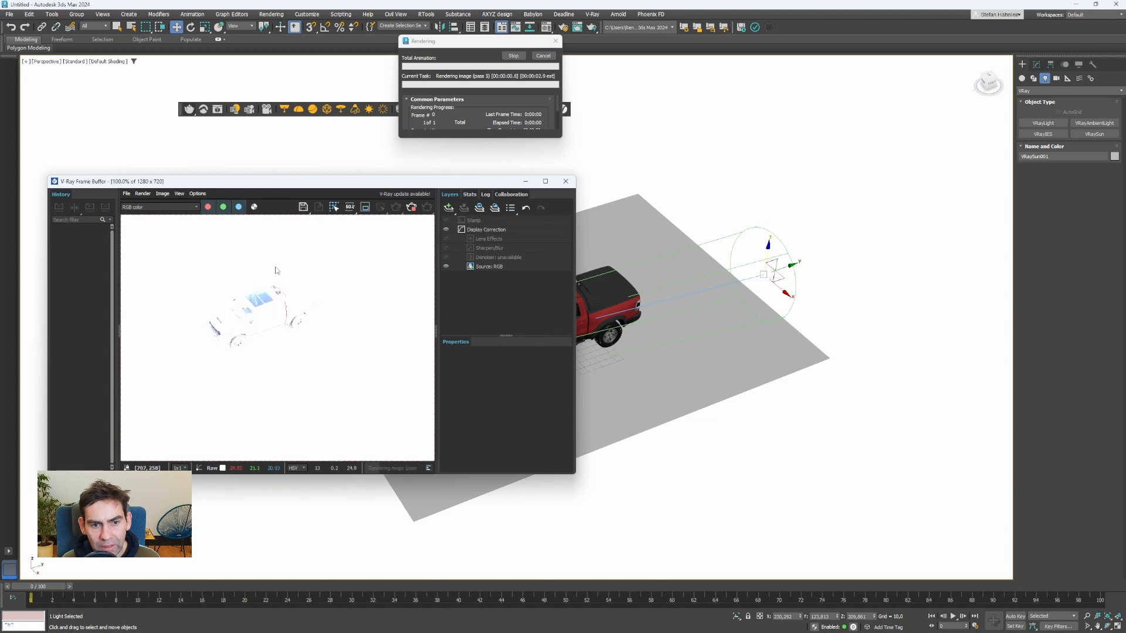
scroll(246, 334, "up", 2)
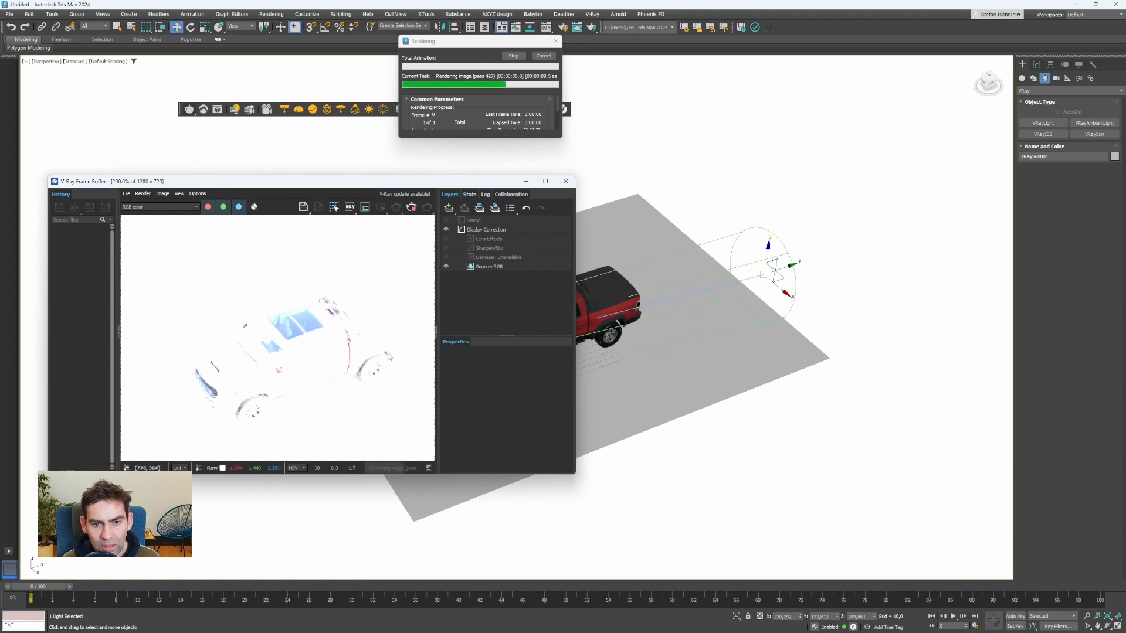
left_click(549, 57)
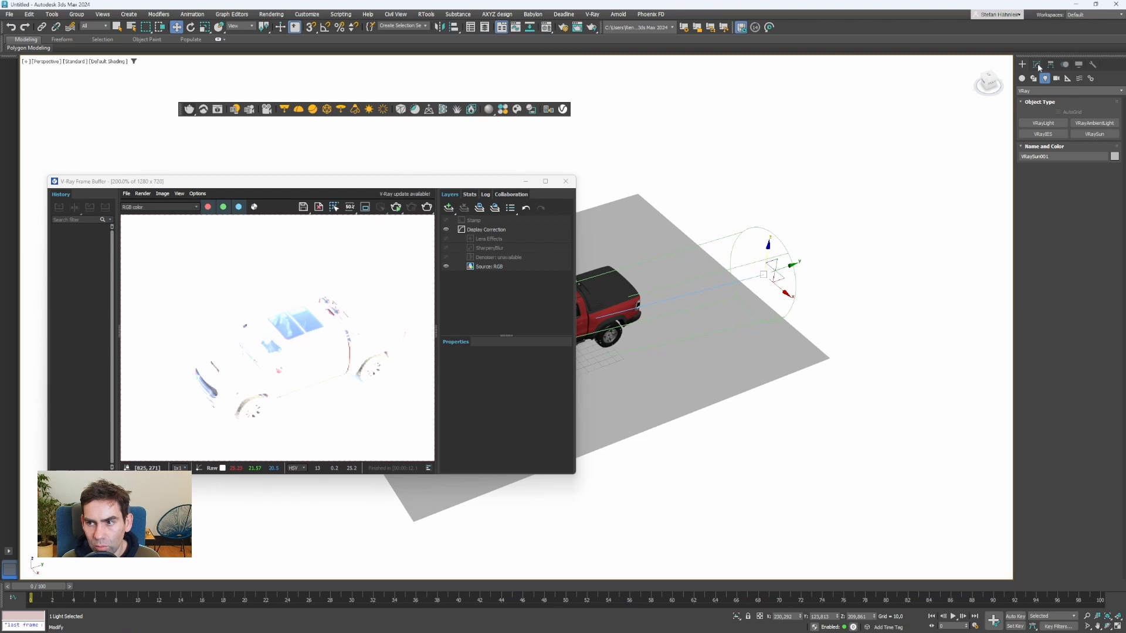
- Set the V-Ray sun's intensity multiplier to 0.015 and render the scene again
left_click(1037, 64)
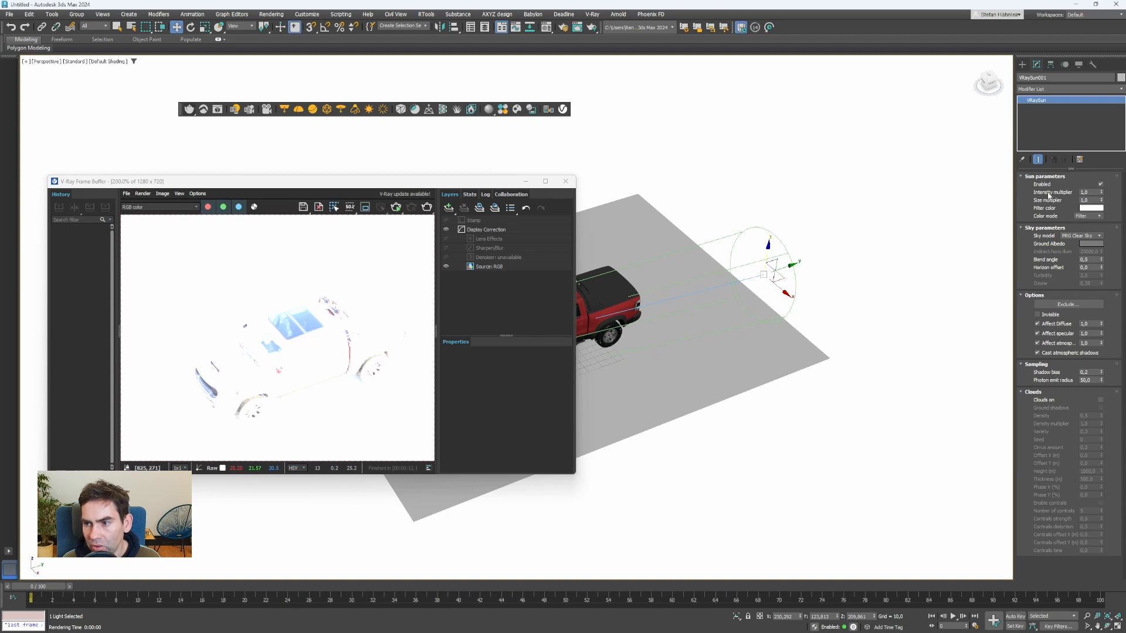
double_click(1088, 192)
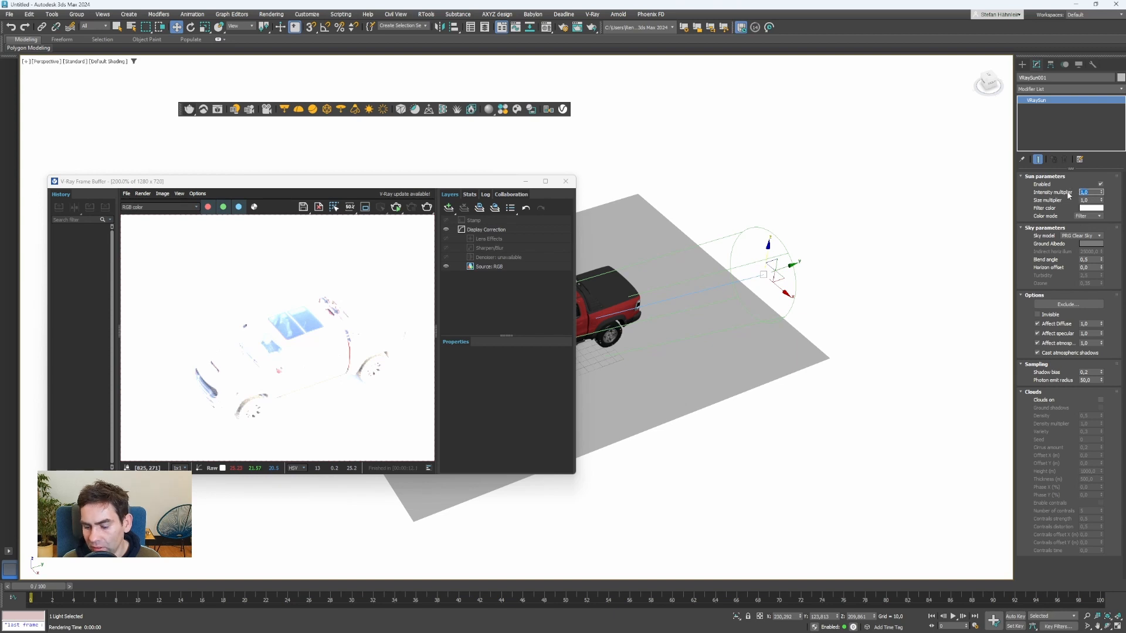
type("0")
key("Return")
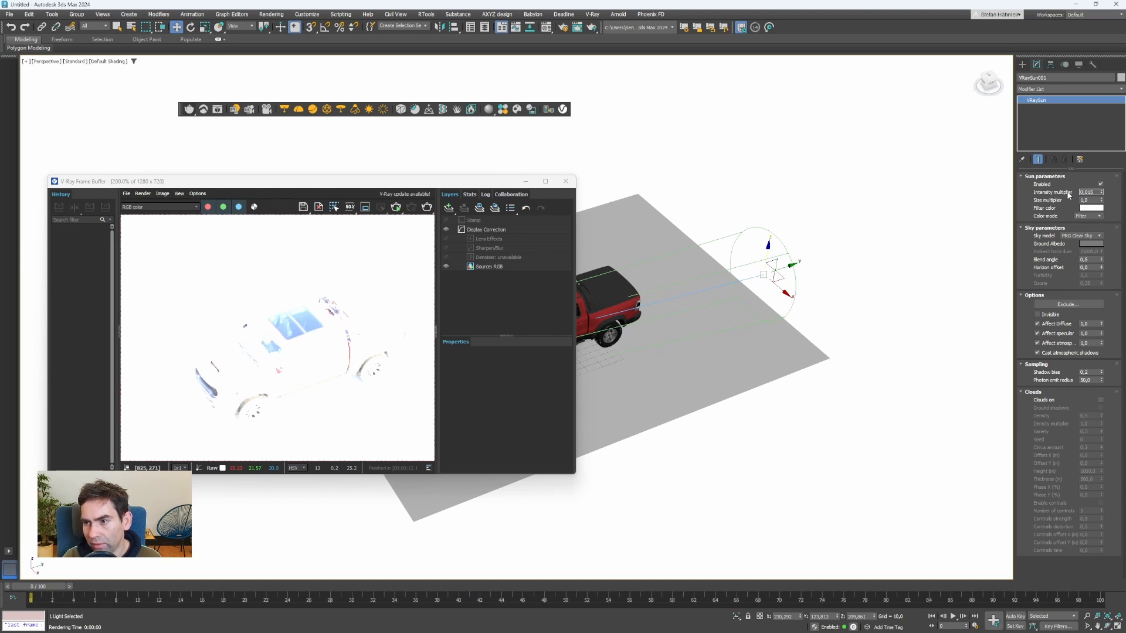
key("Return")
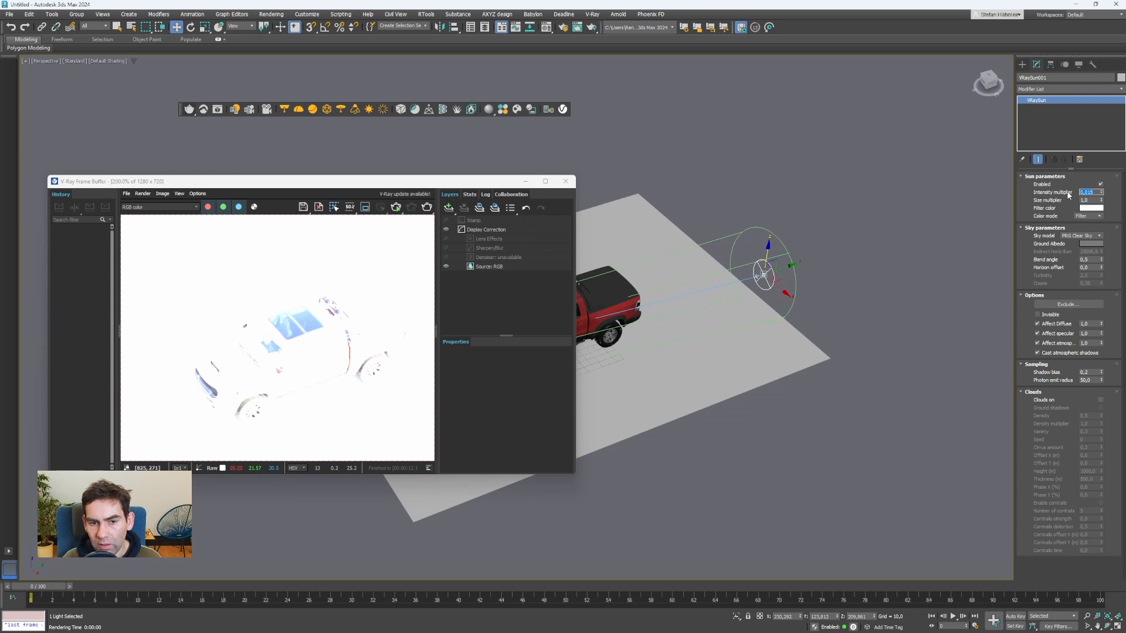
left_click(190, 110)
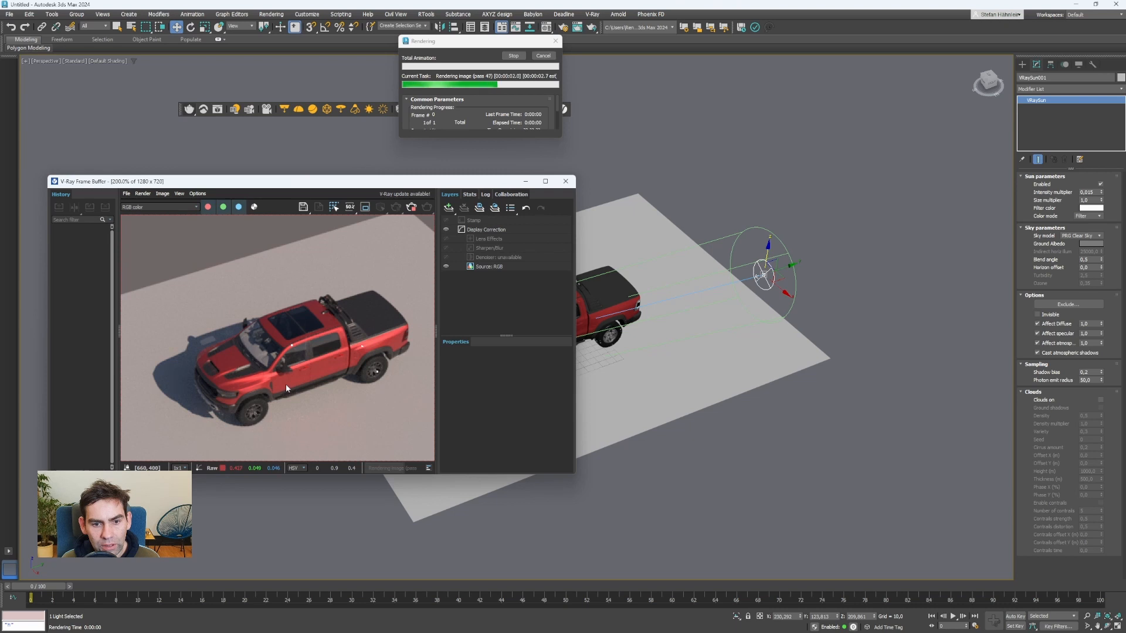
- Lower the V-Ray sun toward the horizon beside the ground plane and render the truck from a low viewpoint
scroll(286, 385, "down", 2)
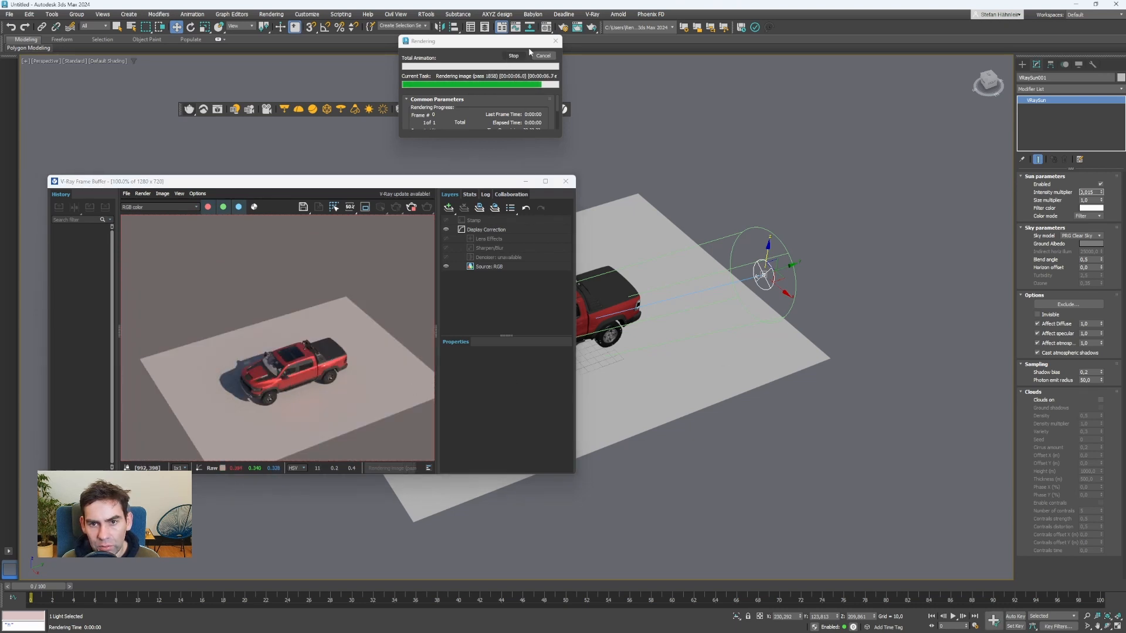
left_click(551, 57)
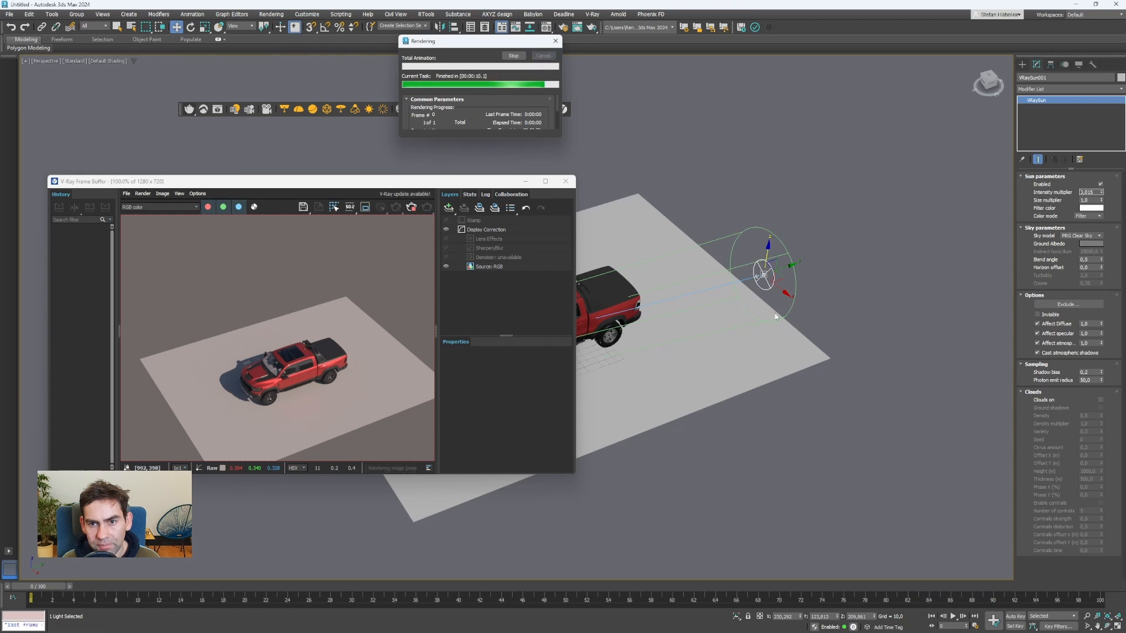
middle_click_drag(748, 296, 796, 221, "alt")
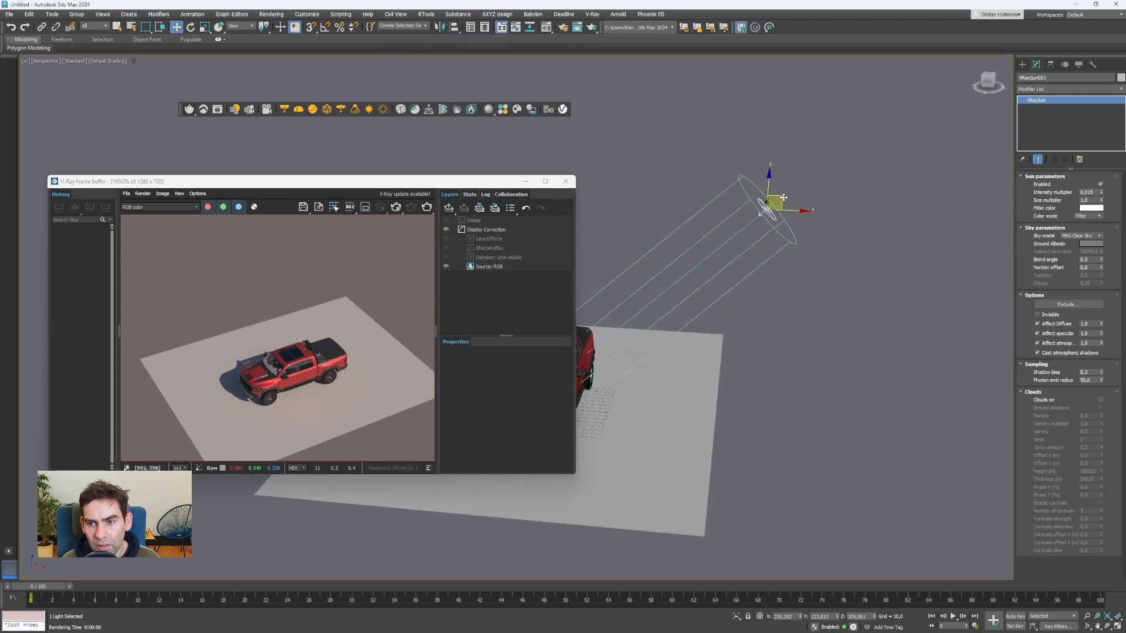
left_click_drag(788, 205, 830, 301)
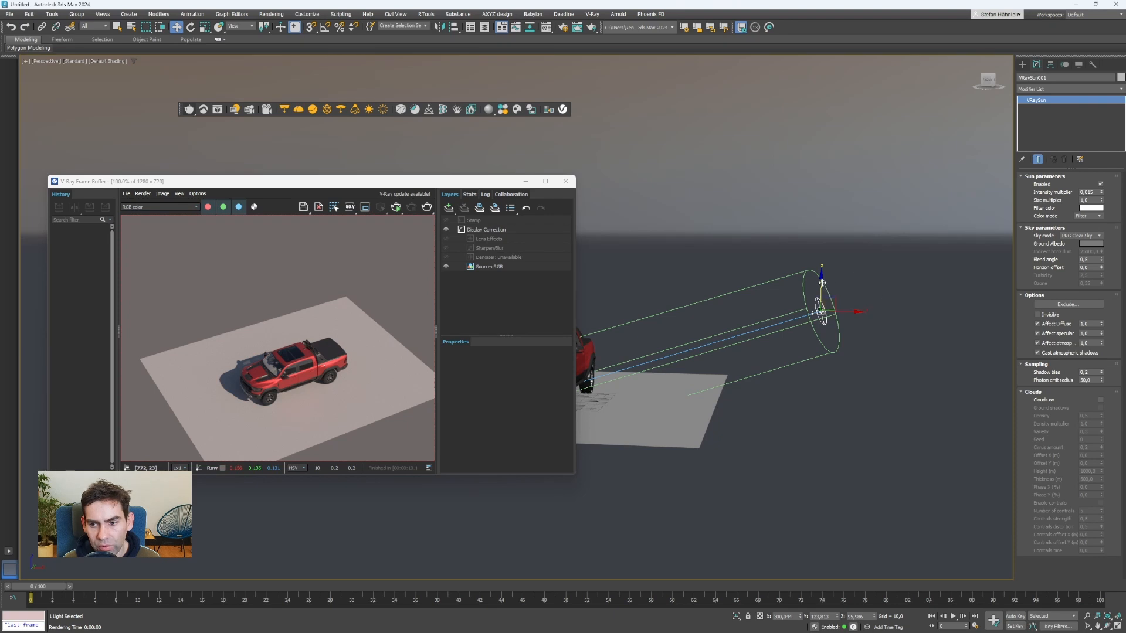
left_click(189, 110)
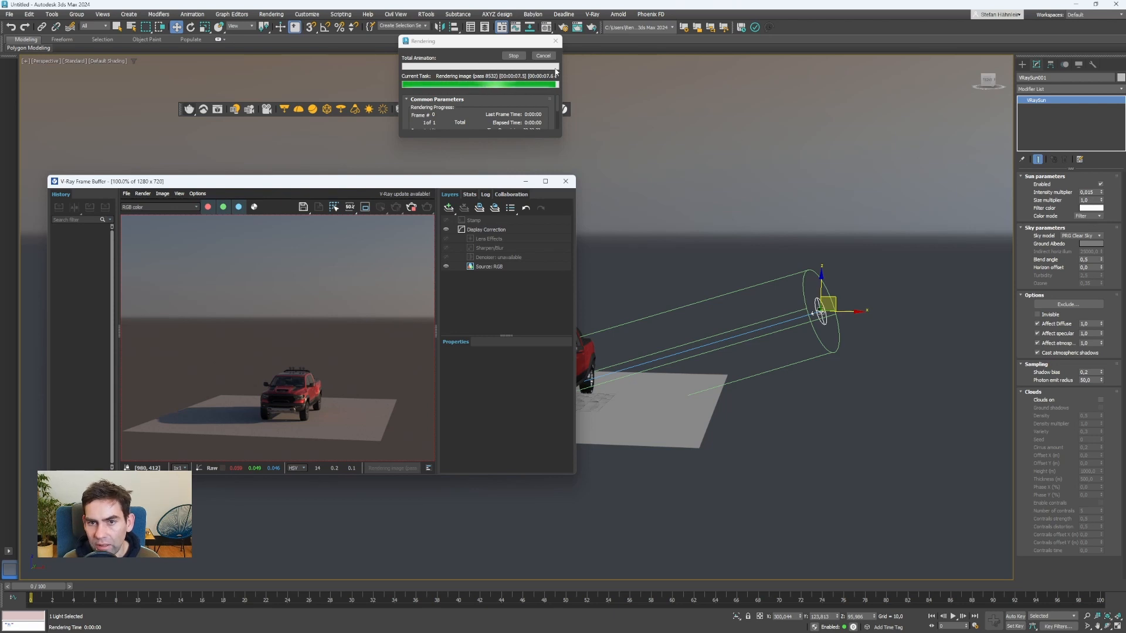
left_click(540, 57)
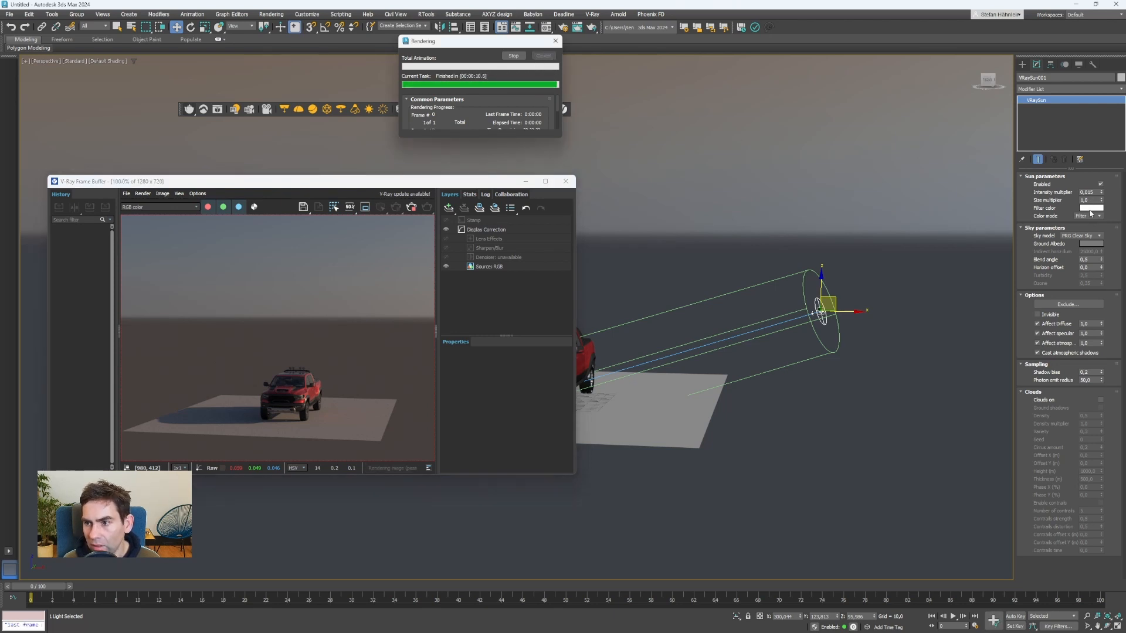
- Set the V-Ray sun's intensity multiplier to 0.025 and render the truck again
double_click(1088, 191)
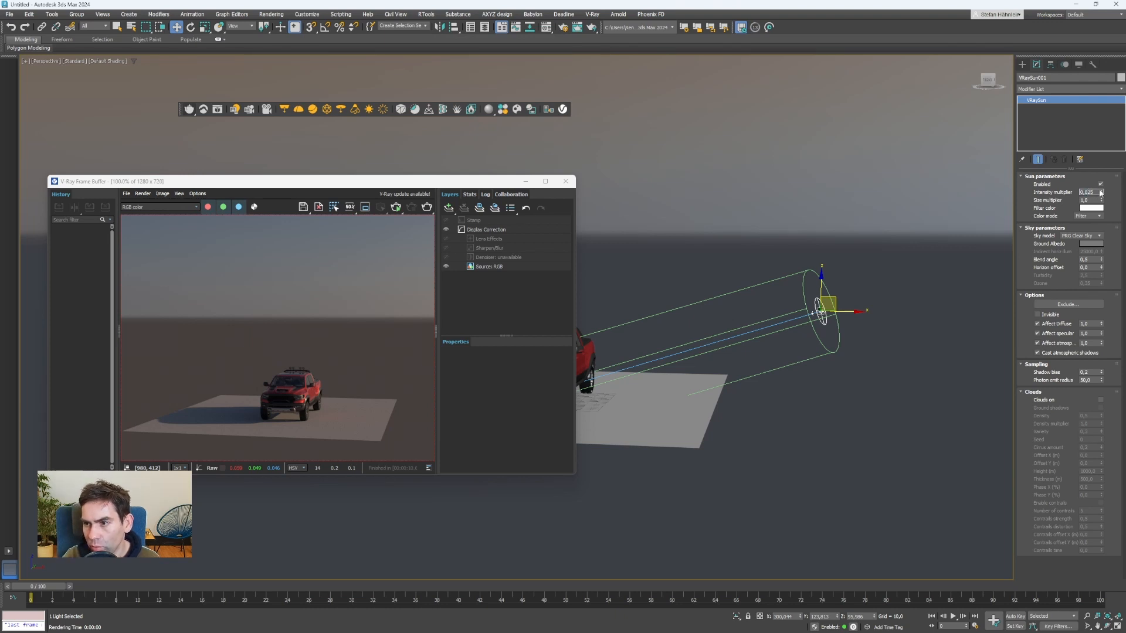
left_click(1101, 191)
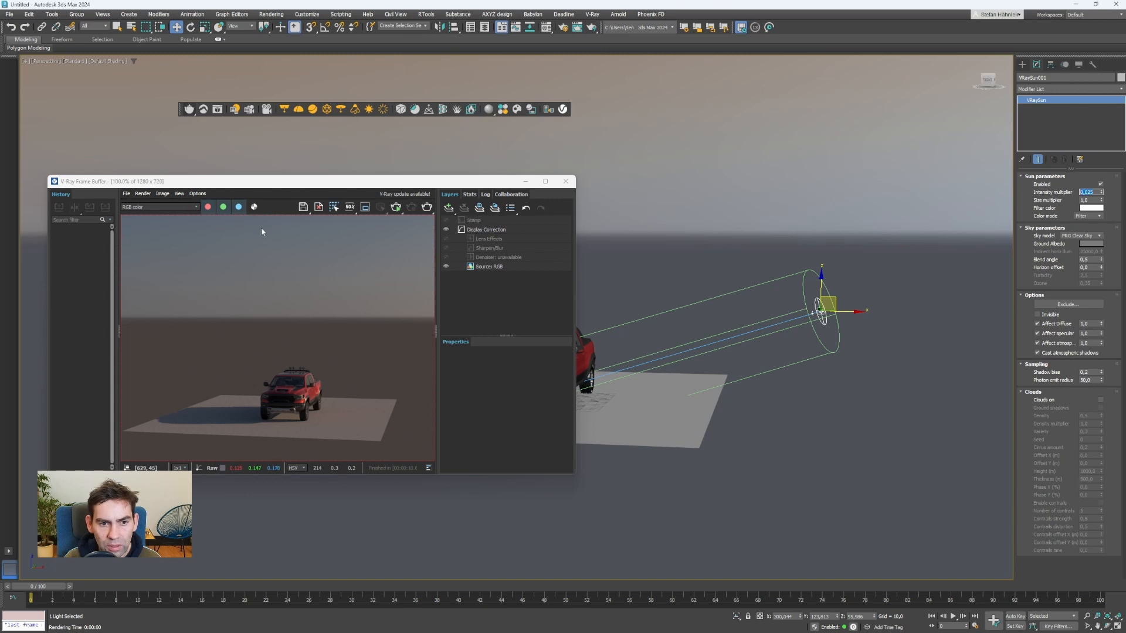
left_click(189, 109)
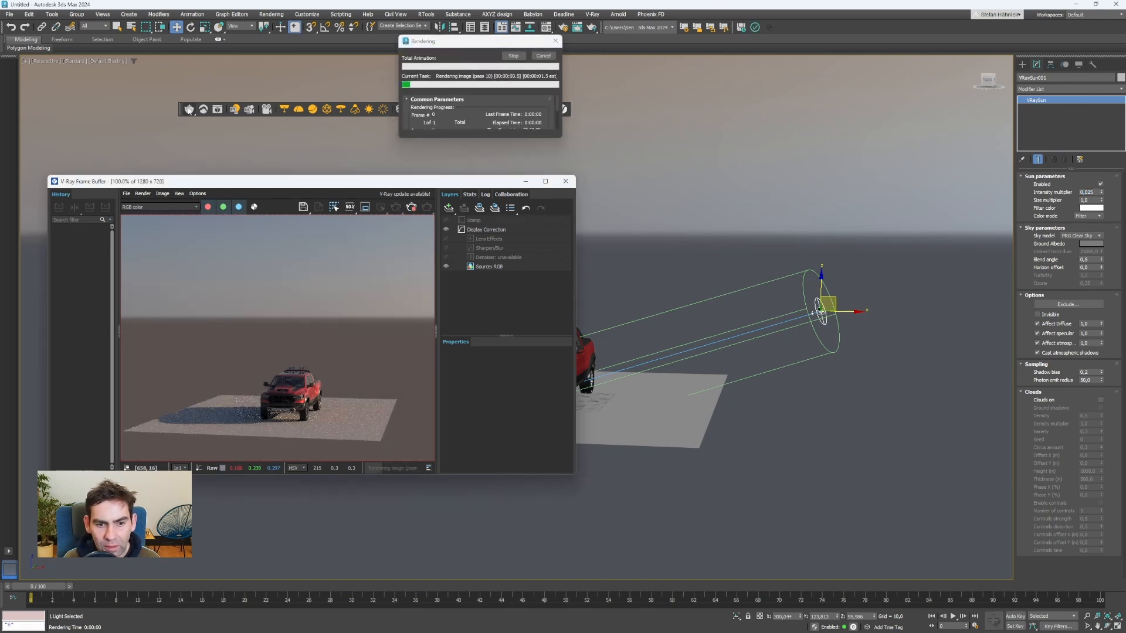
left_click(543, 56)
- Clear the VRaySky map from the scene's environment background
left_click(621, 129)
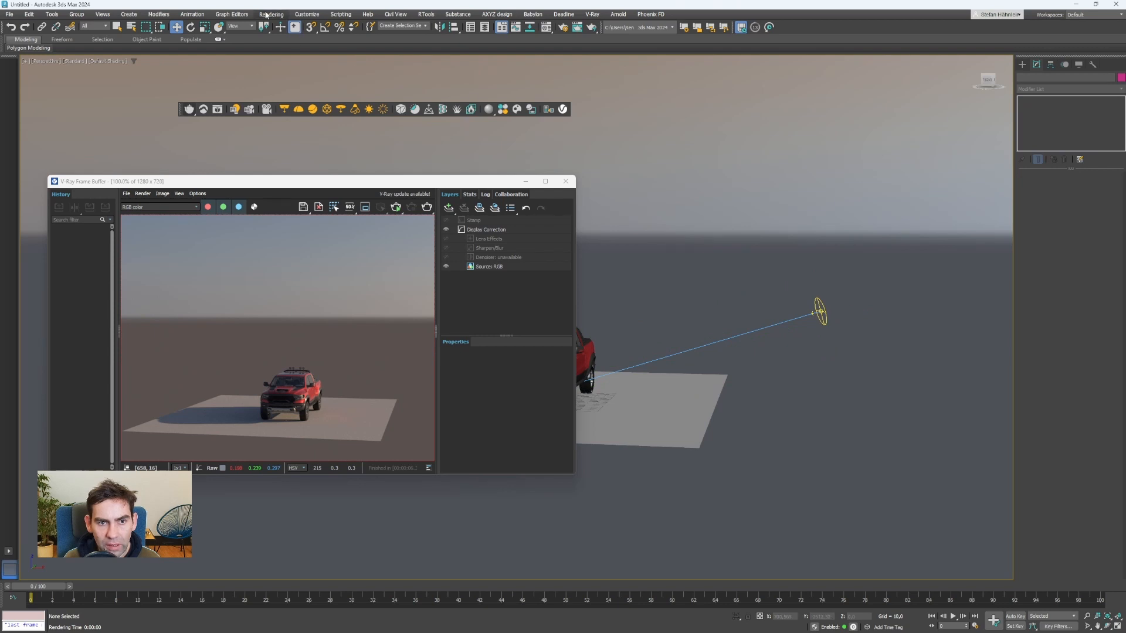
left_click(266, 15)
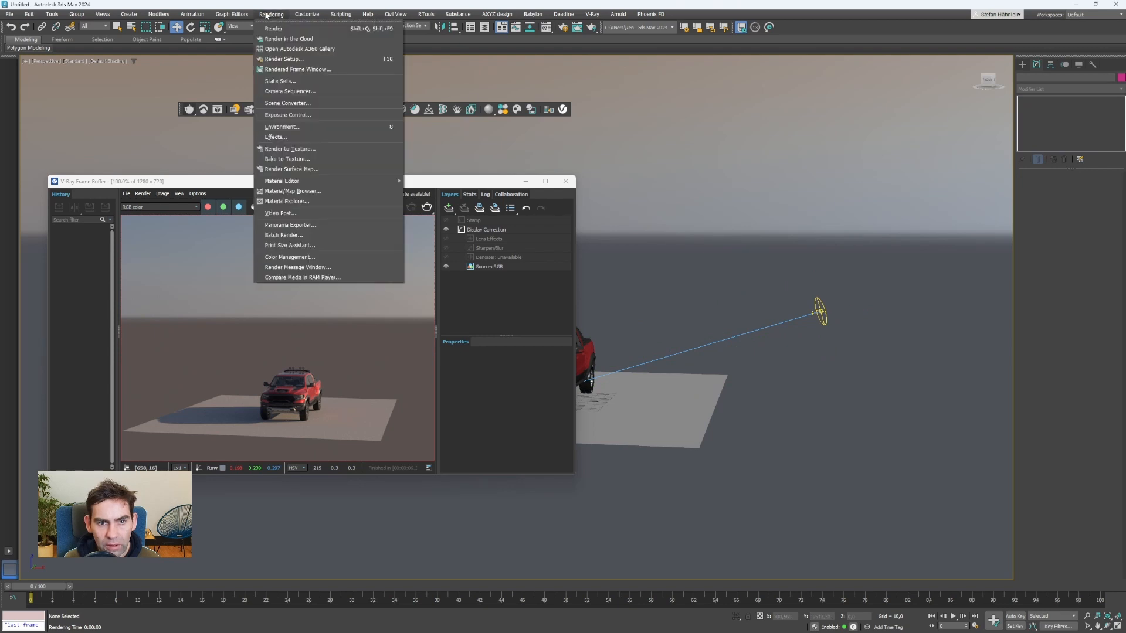
left_click(287, 126)
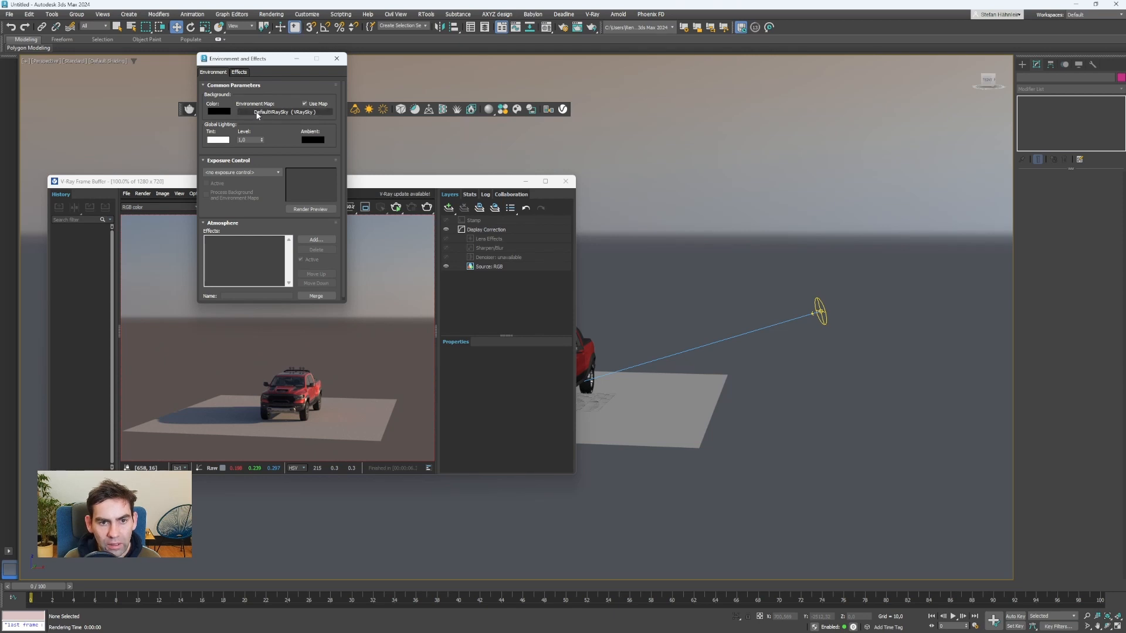
right_click(257, 114)
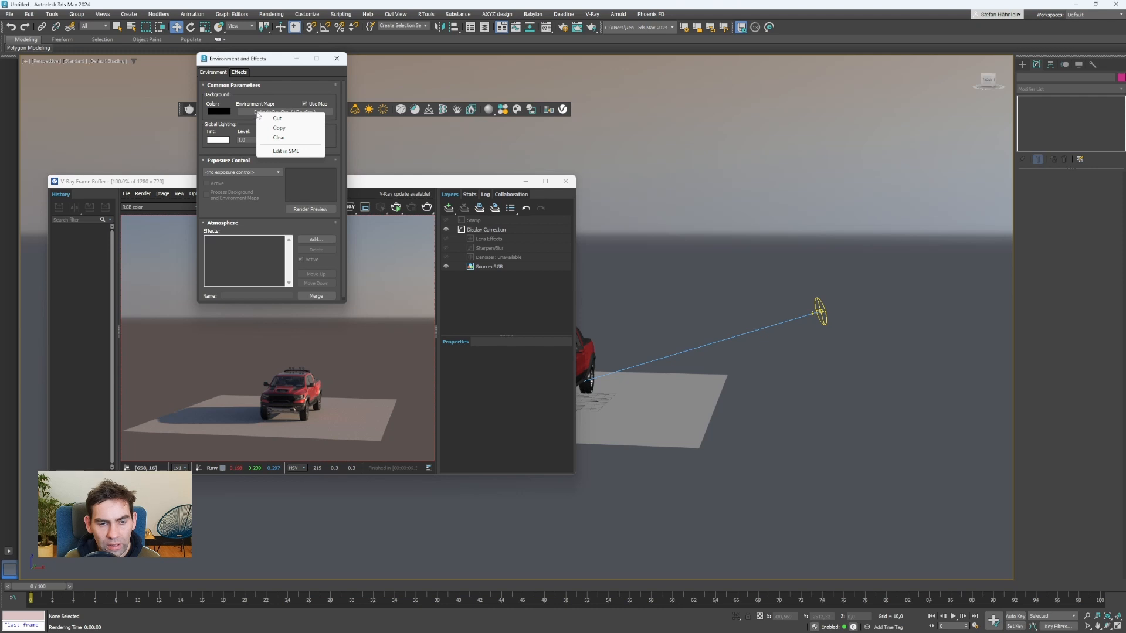
left_click(278, 138)
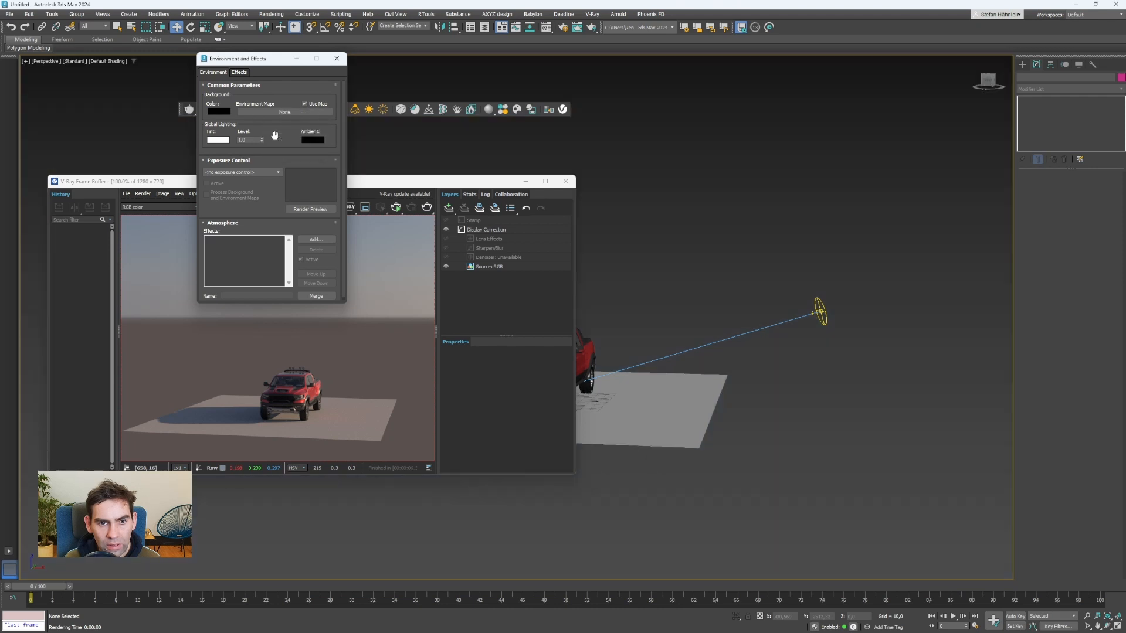
- Delete the V-Ray sun and clear the view of the truck by moving the render window and closing the environment settings
left_click(821, 320)
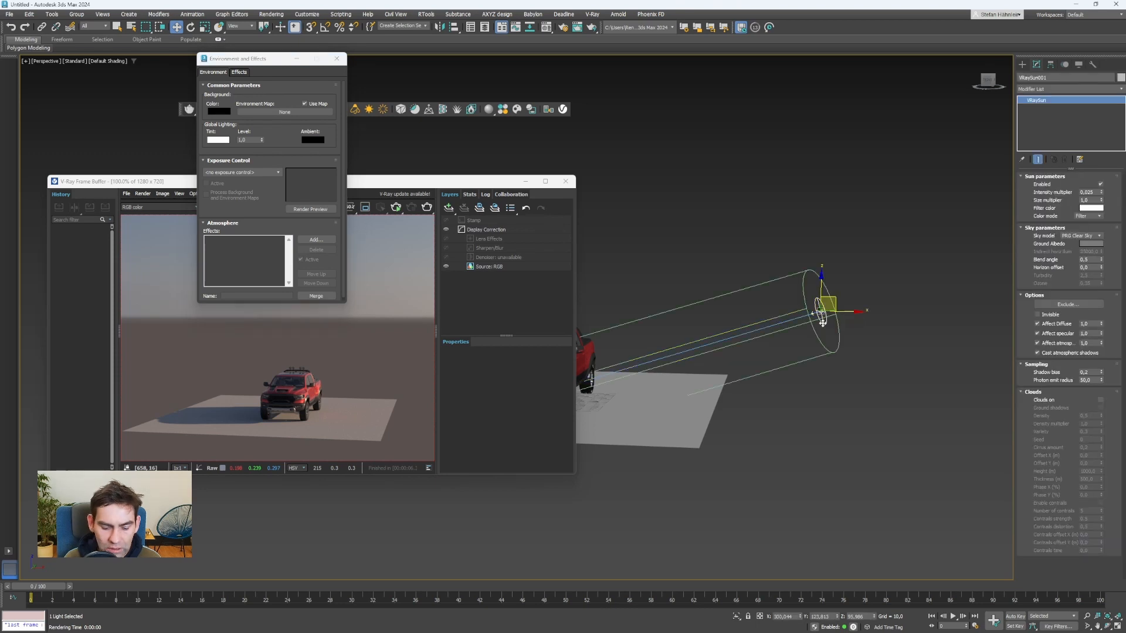
key("Delete")
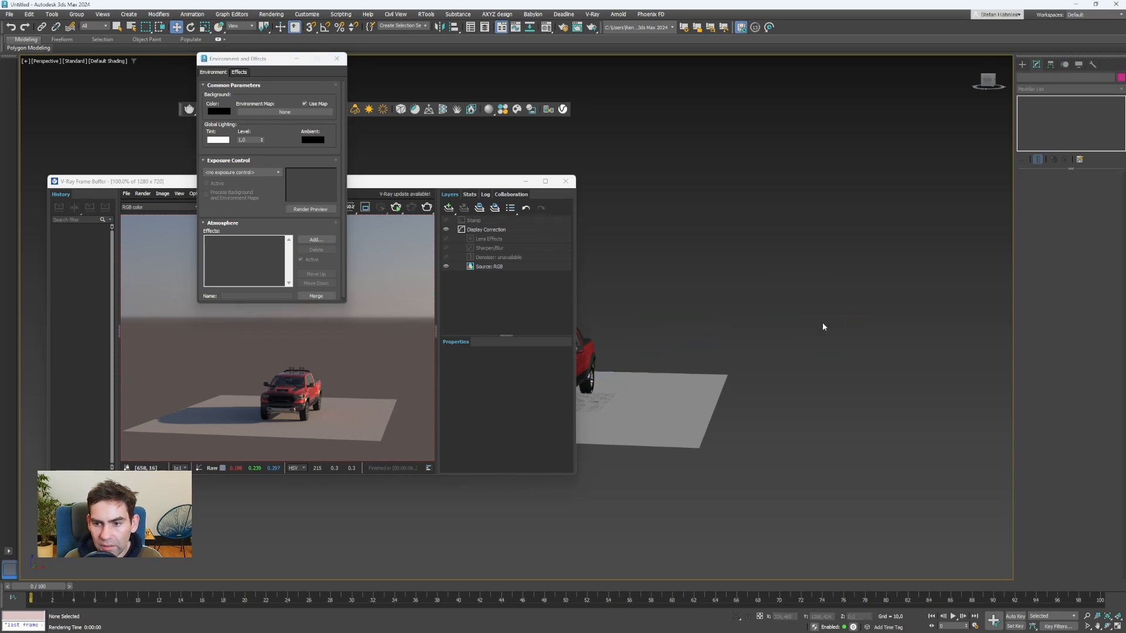
left_click_drag(471, 184, 266, 228)
left_click(337, 58)
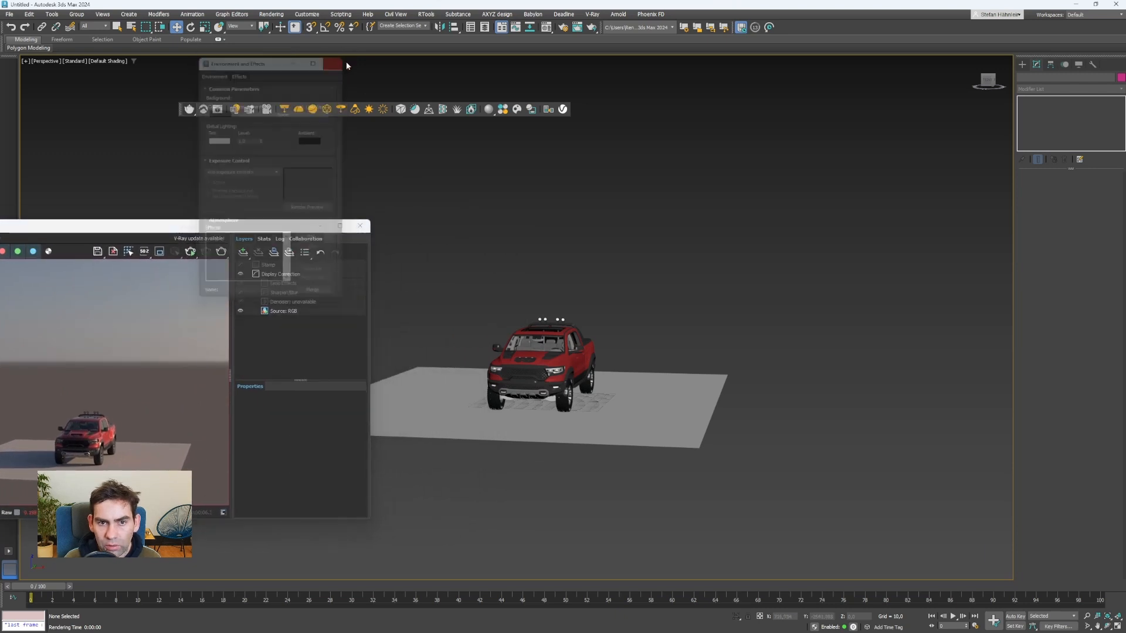
- Create a Daylight system beside the truck without changing the exposure control, with an orbital scale of about 305
left_click(1021, 64)
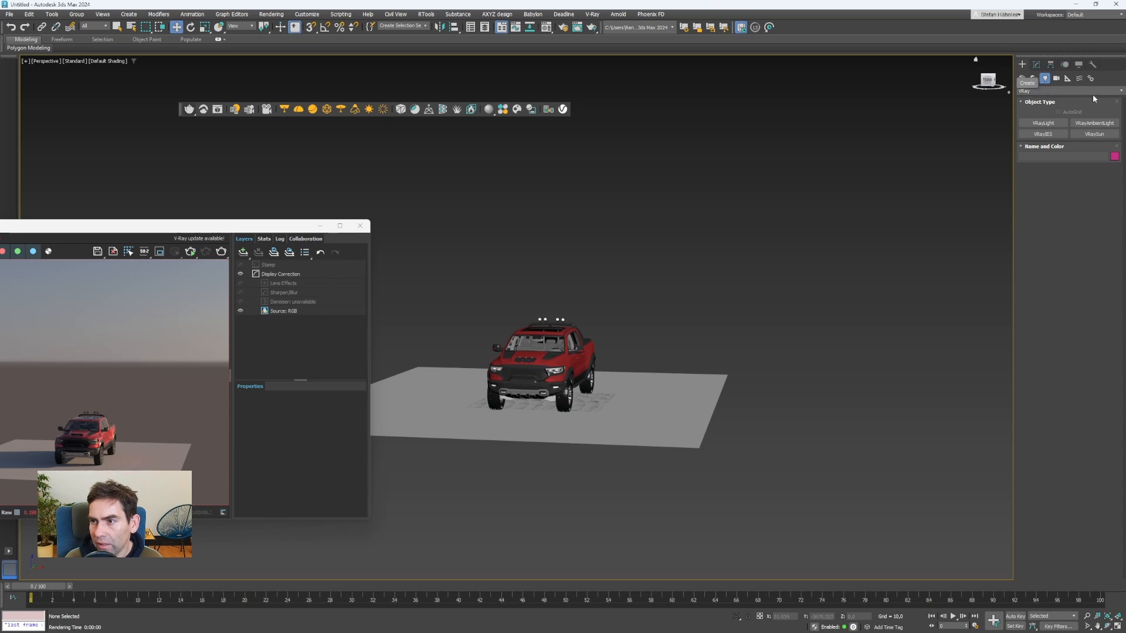
left_click(1091, 79)
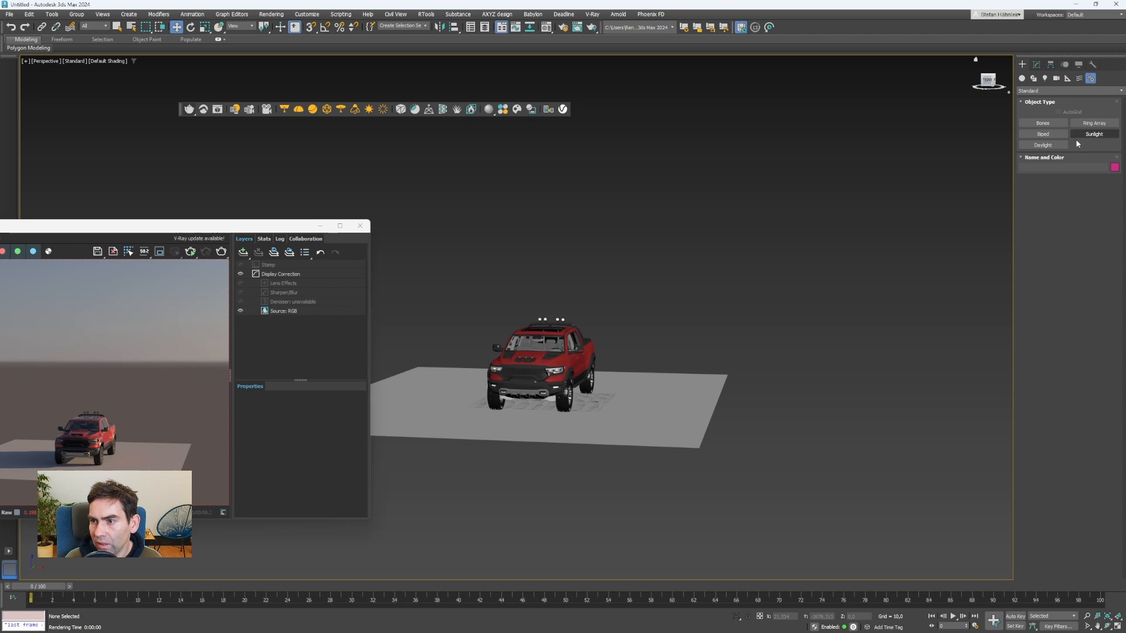
left_click(1040, 146)
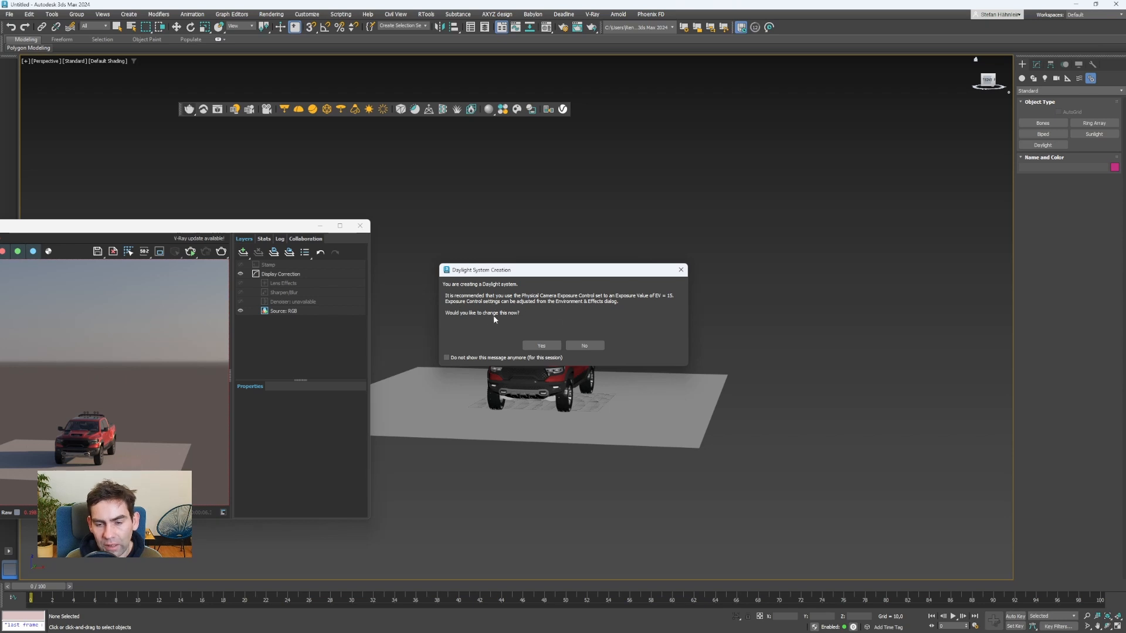
left_click(583, 346)
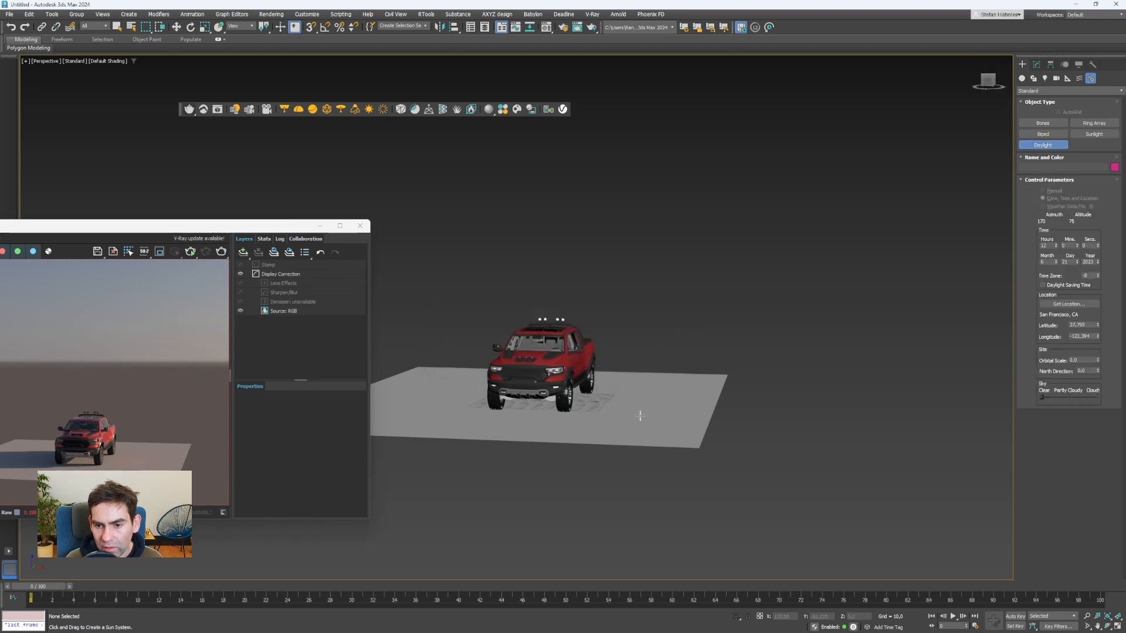
left_click_drag(655, 409, 706, 439)
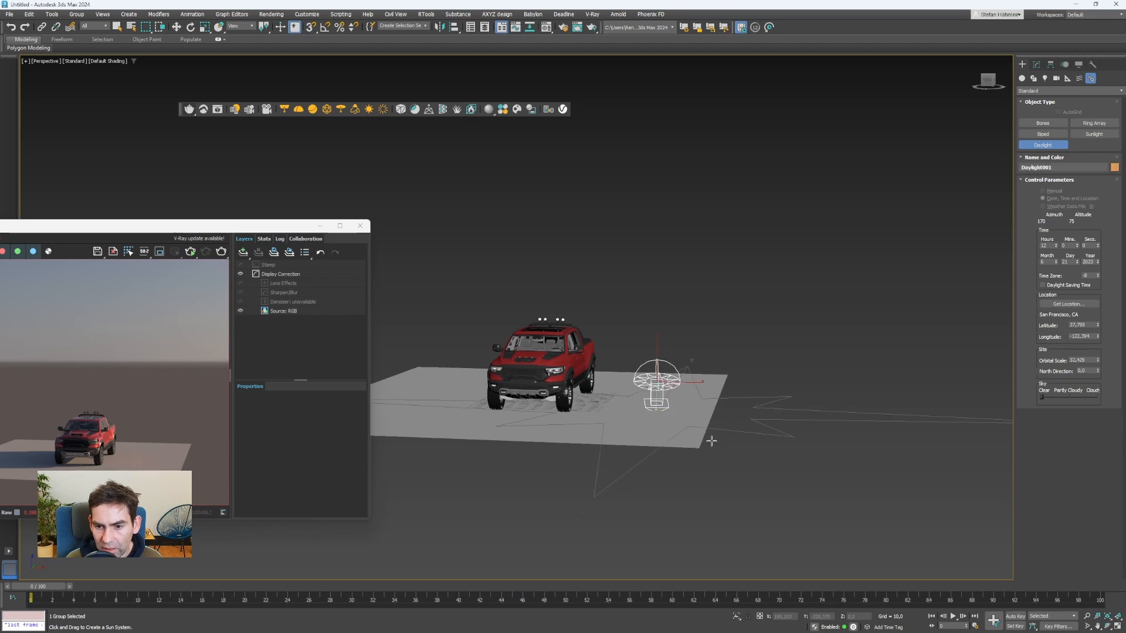
left_click(740, 119)
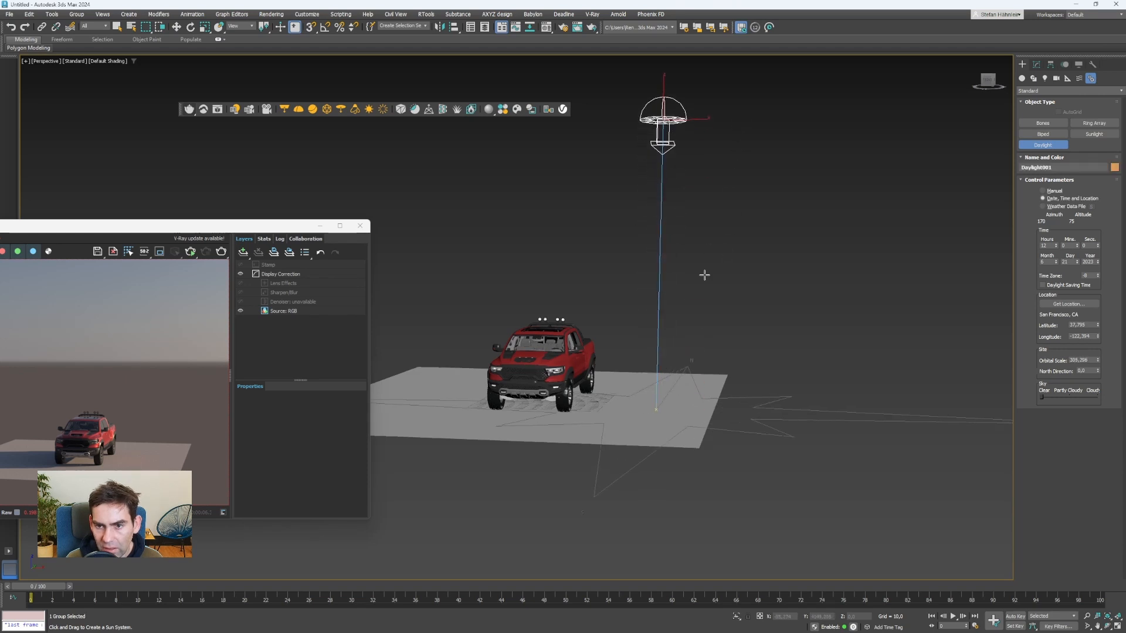
- Change the Daylight system's sunlight type to VRaySun with a VRaySky environment map, and keep its skylight inactive
scroll(706, 275, "down", 3)
middle_click_drag(716, 289, 809, 285, "alt")
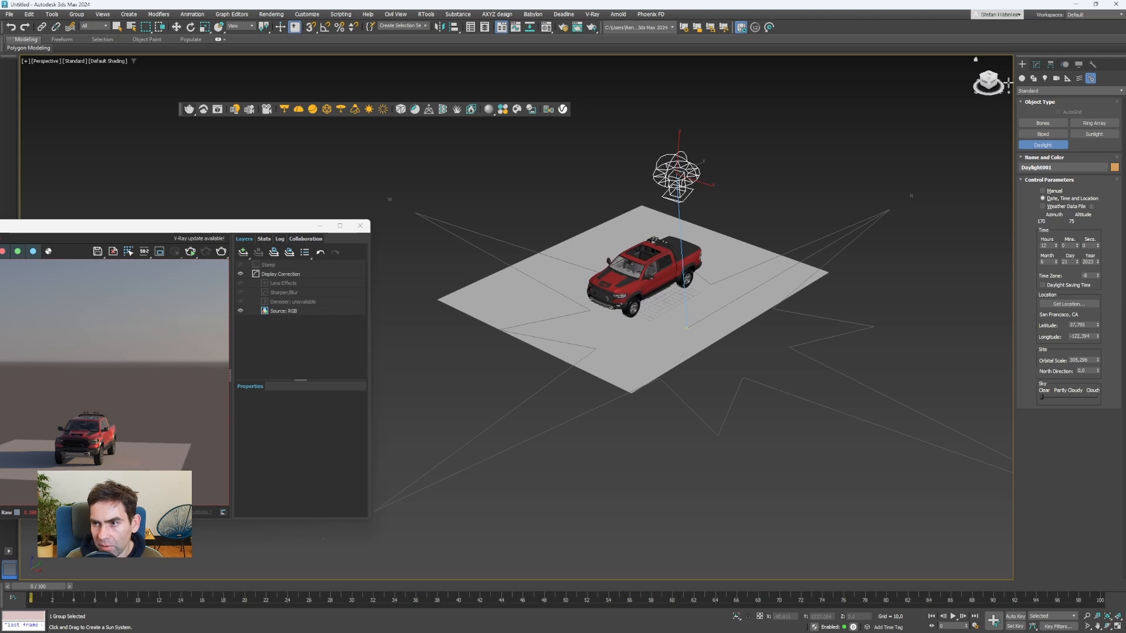
left_click(1036, 65)
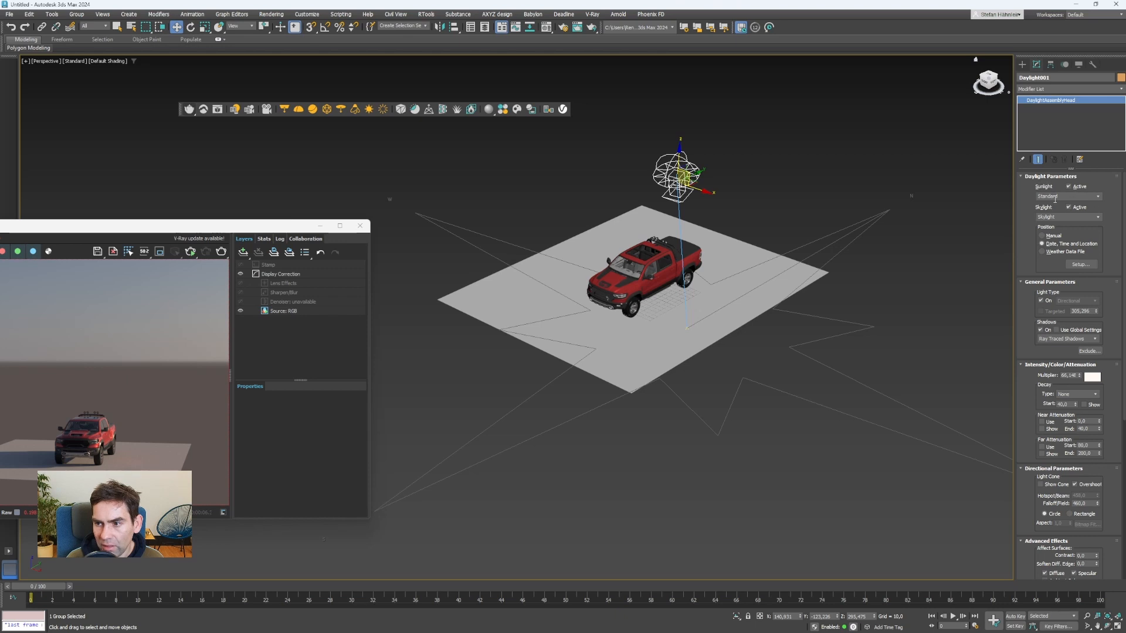
left_click(1098, 197)
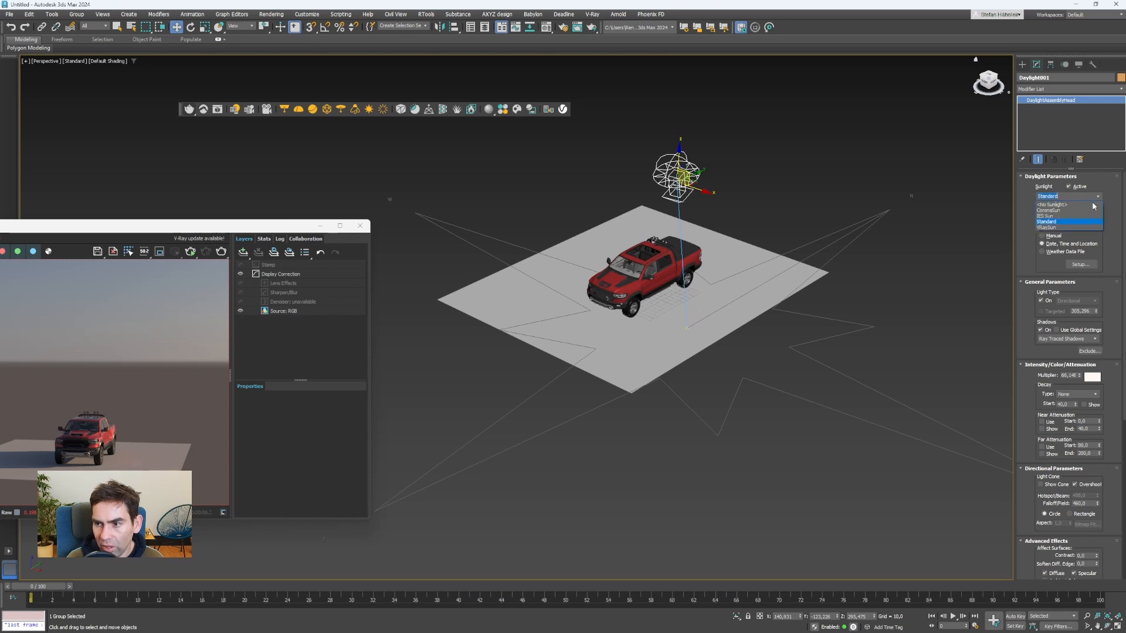
left_click(1069, 228)
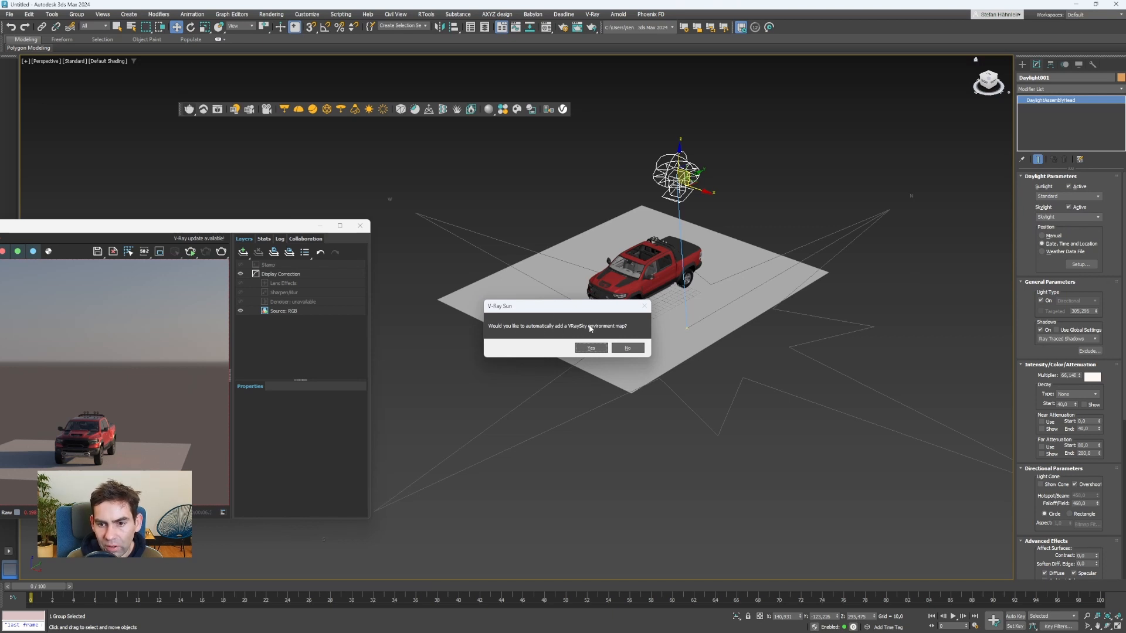
left_click(590, 348)
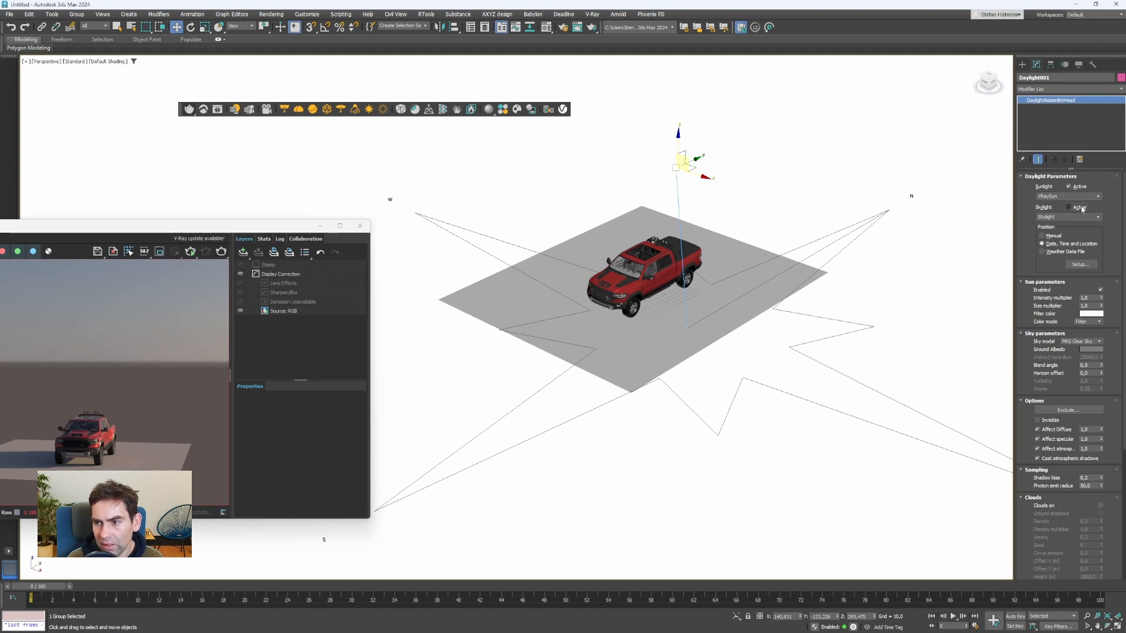
- Set the Daylight sun's intensity multiplier to 0.015 and render the truck from the elevated view
double_click(1091, 298)
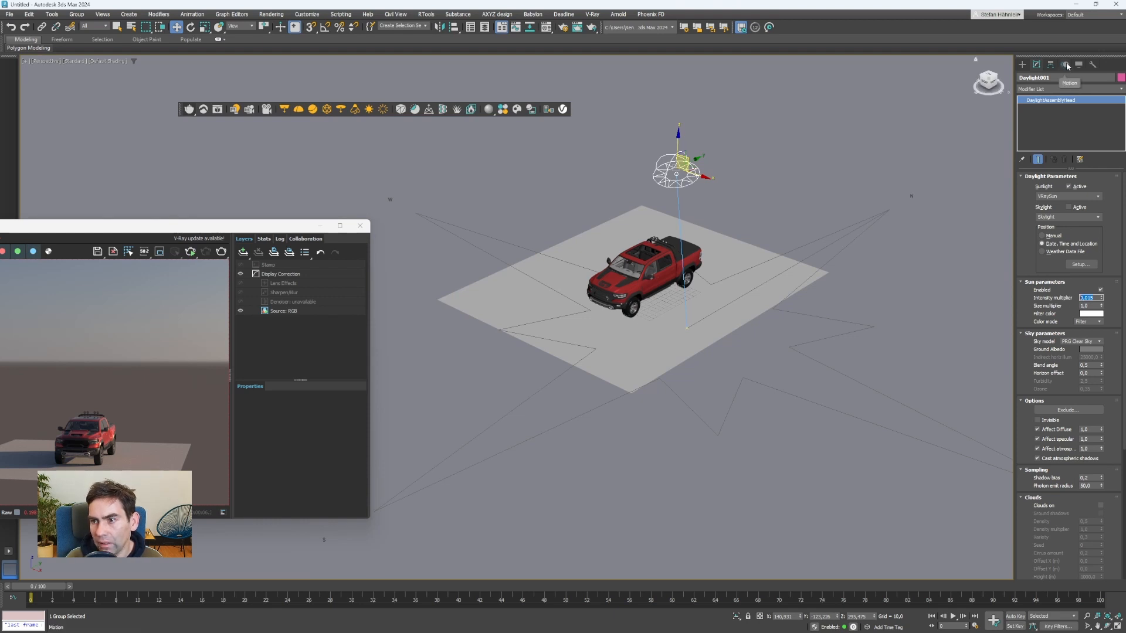
left_click(1065, 65)
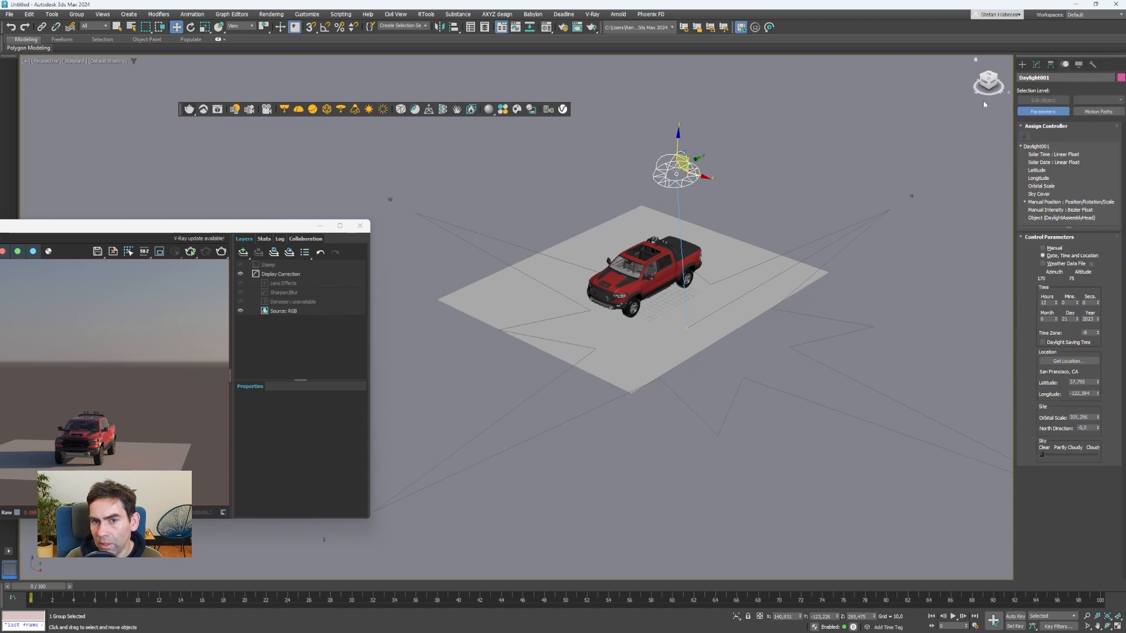
left_click_drag(229, 229, 532, 156)
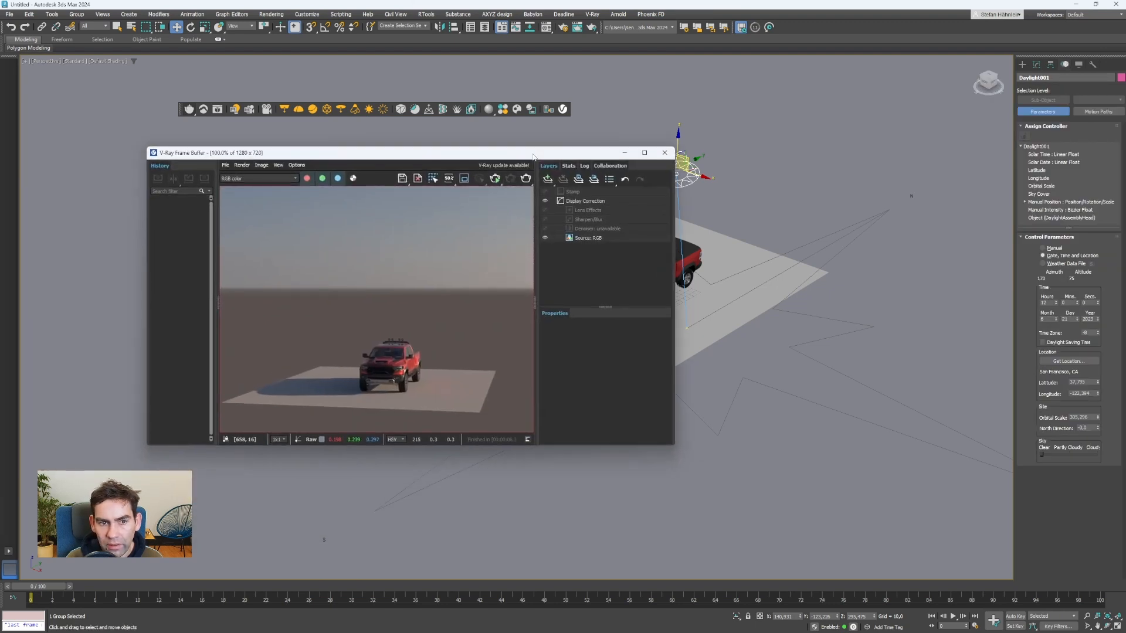
left_click(189, 110)
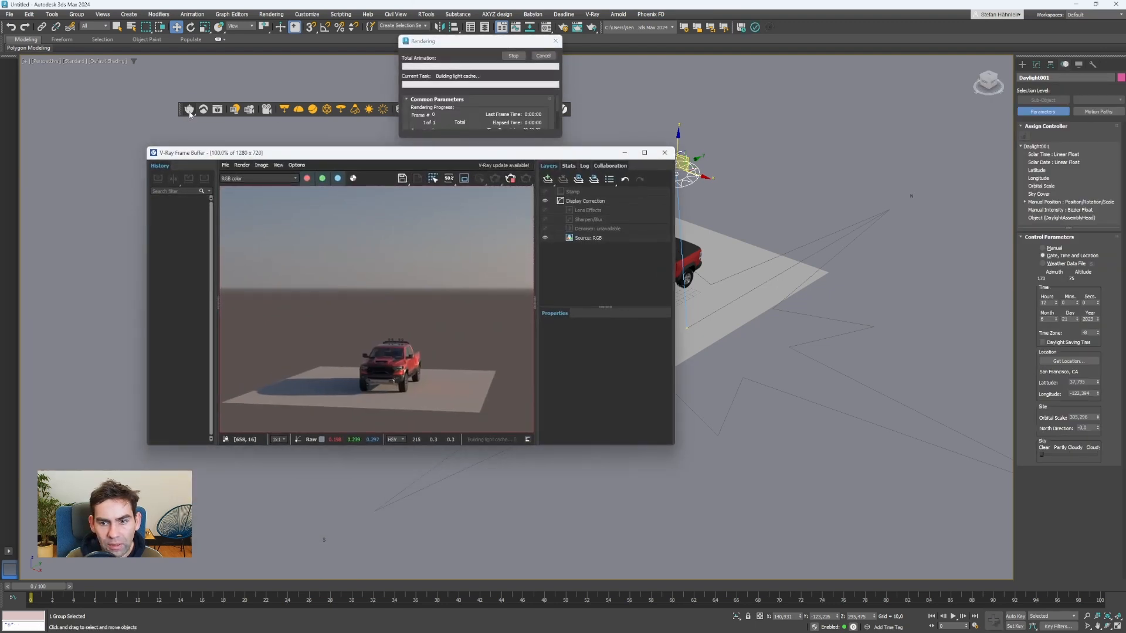
left_click(544, 56)
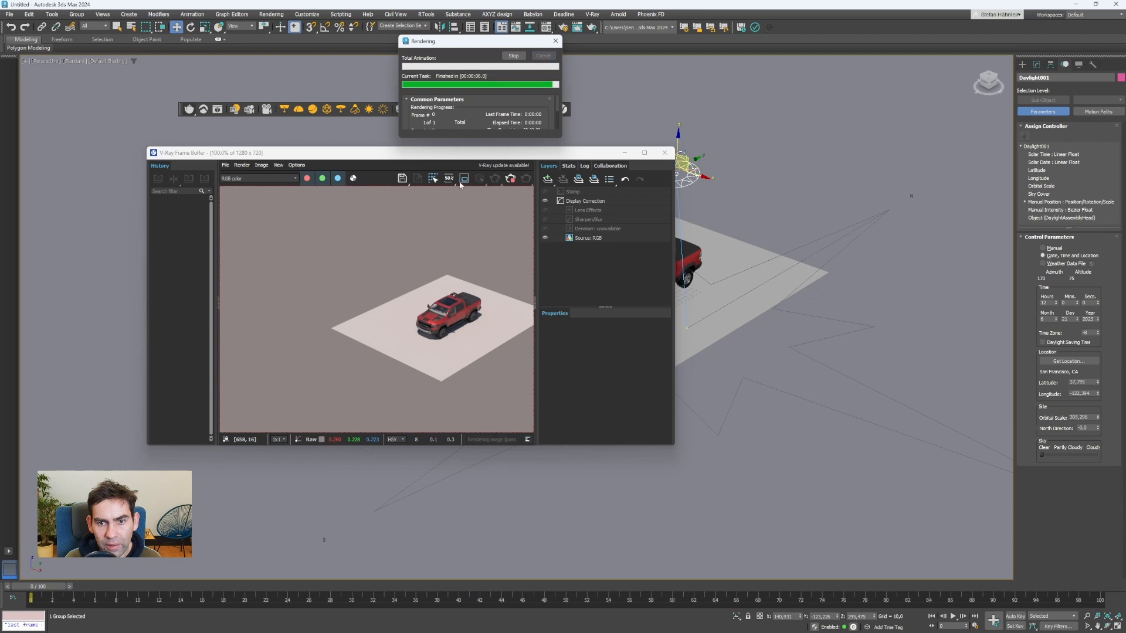
- Move the render window aside and set the Daylight system's geographic location to Frankfurt, Germany, on the Europe map
left_click_drag(411, 152, 295, 159)
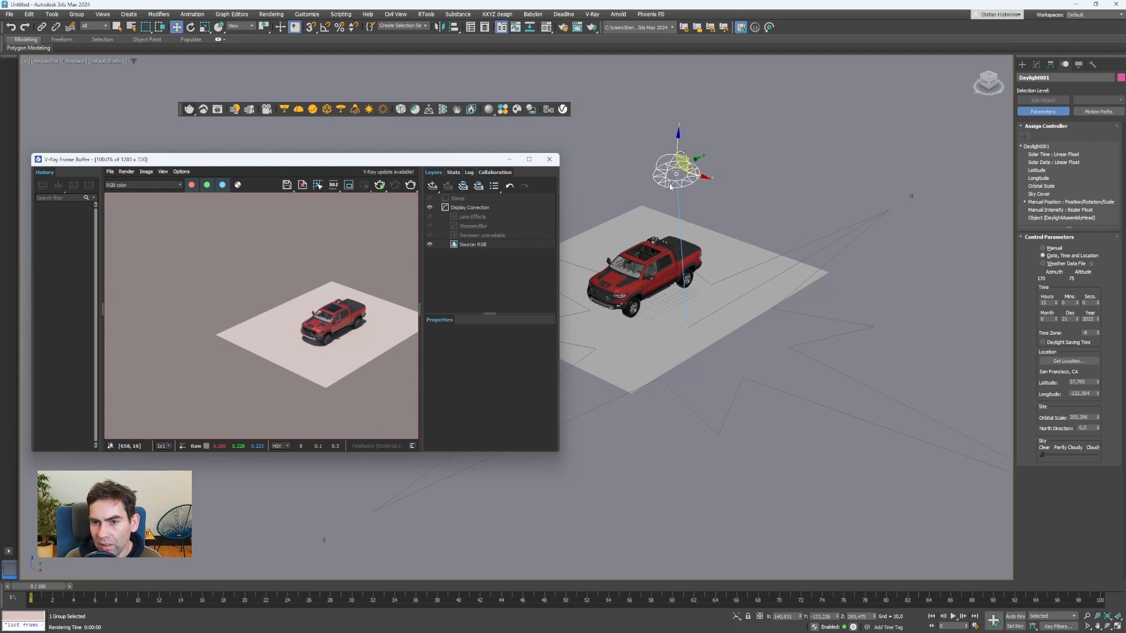
left_click(1059, 361)
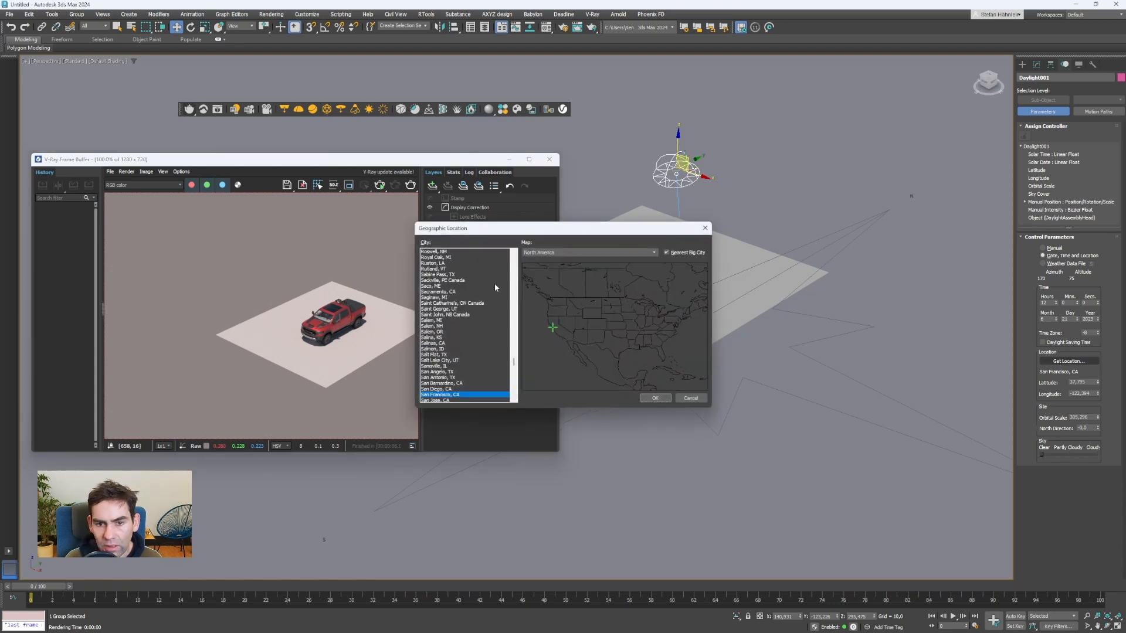
left_click(538, 252)
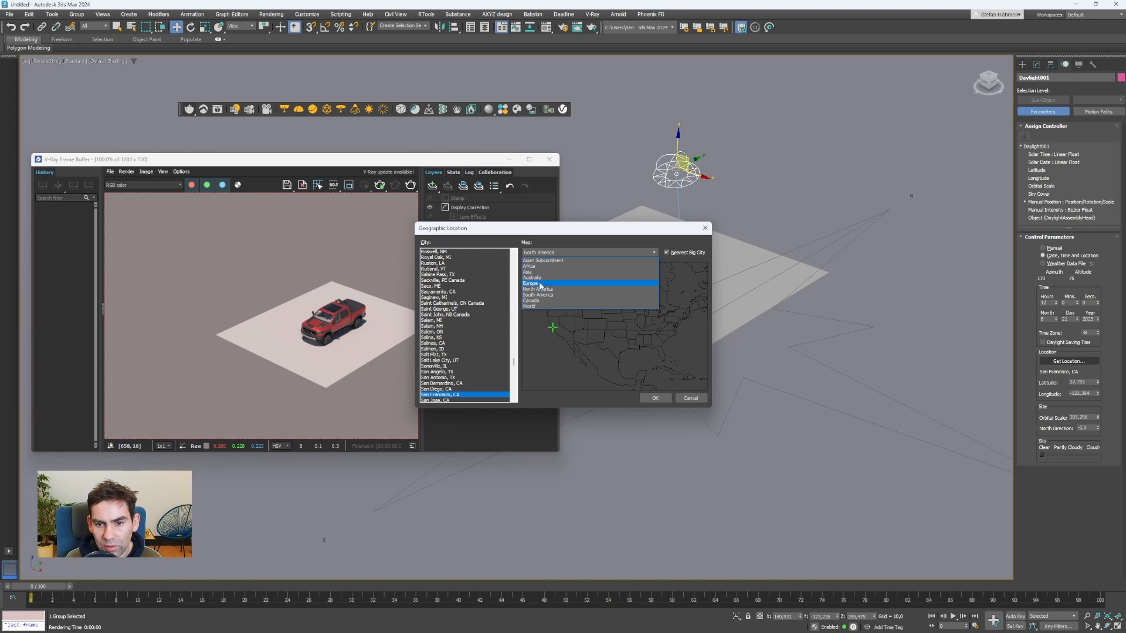
left_click(540, 284)
left_click(595, 326)
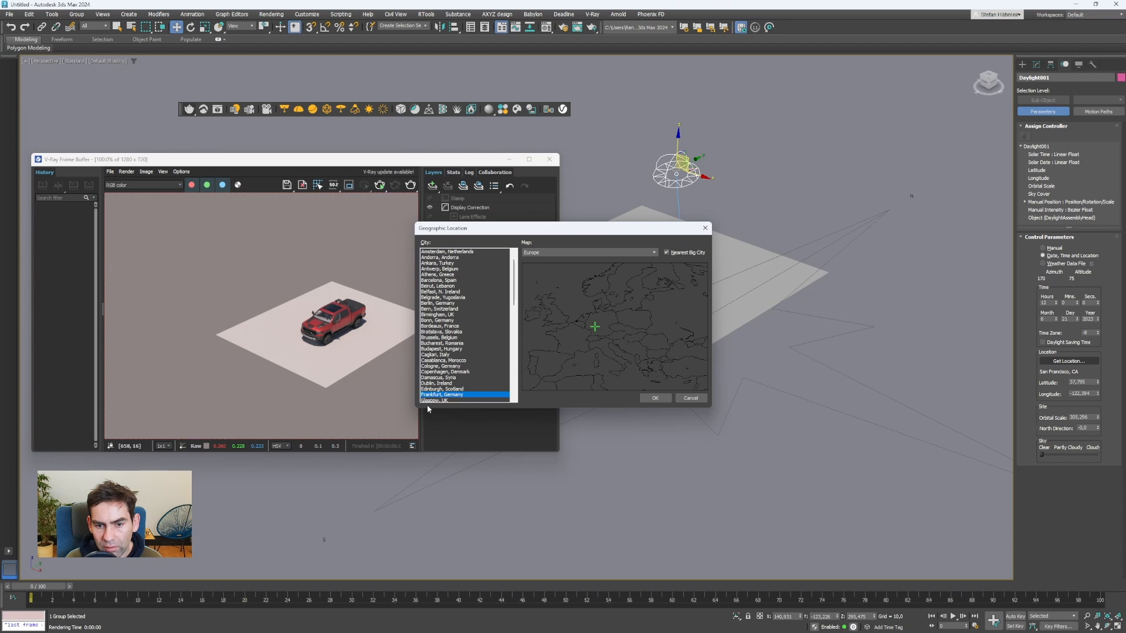
left_click(654, 398)
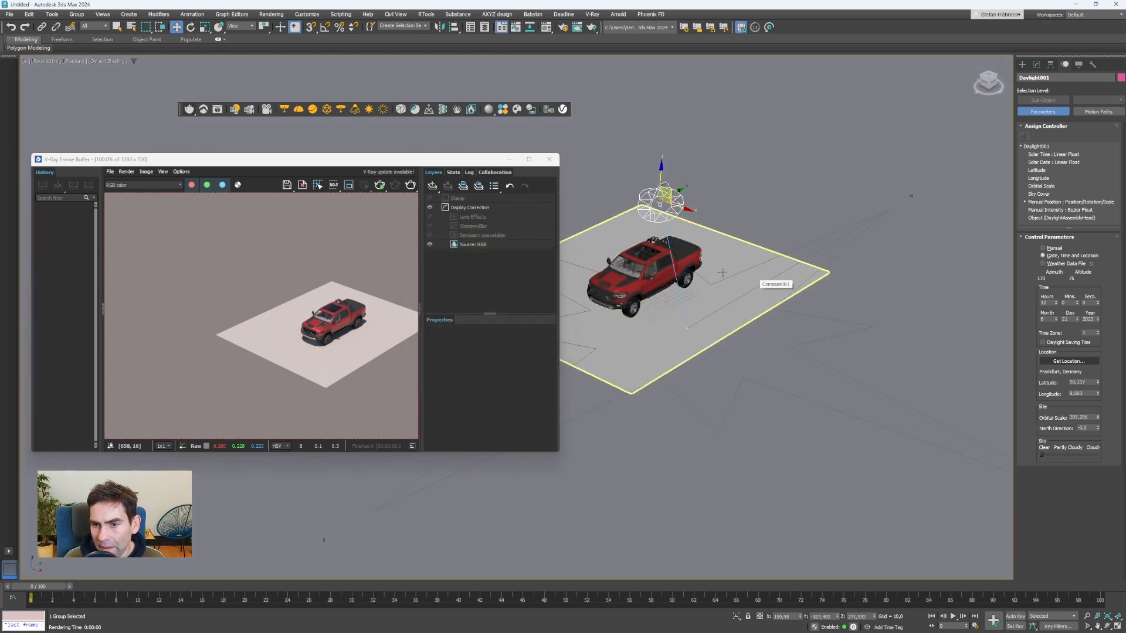
- Set the month of the Daylight system's date to 10
left_click_drag(1049, 319, 1014, 316)
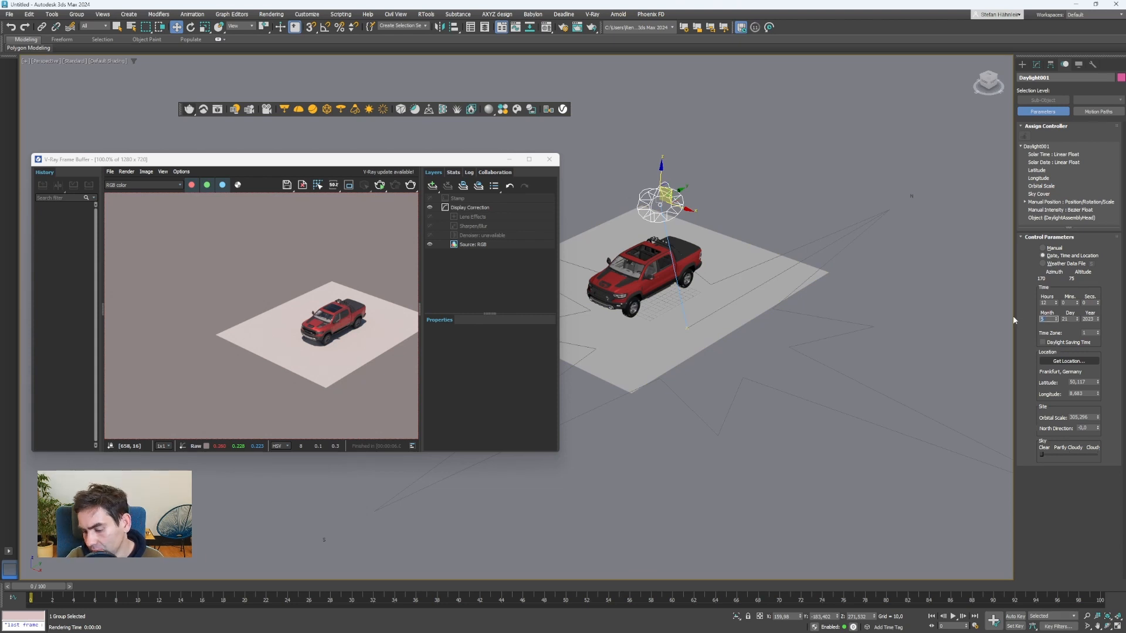
type("10")
key("Return")
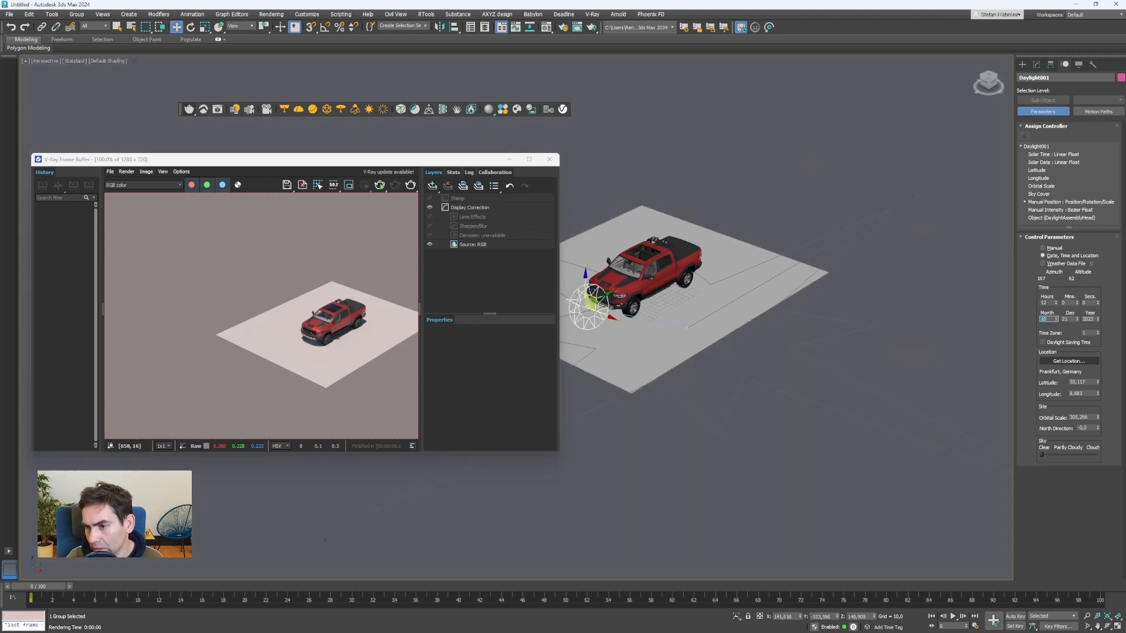
- Try the Daylight system at 18 hours and check the sun's position relative to the truck
left_click_drag(1049, 302, 1030, 304)
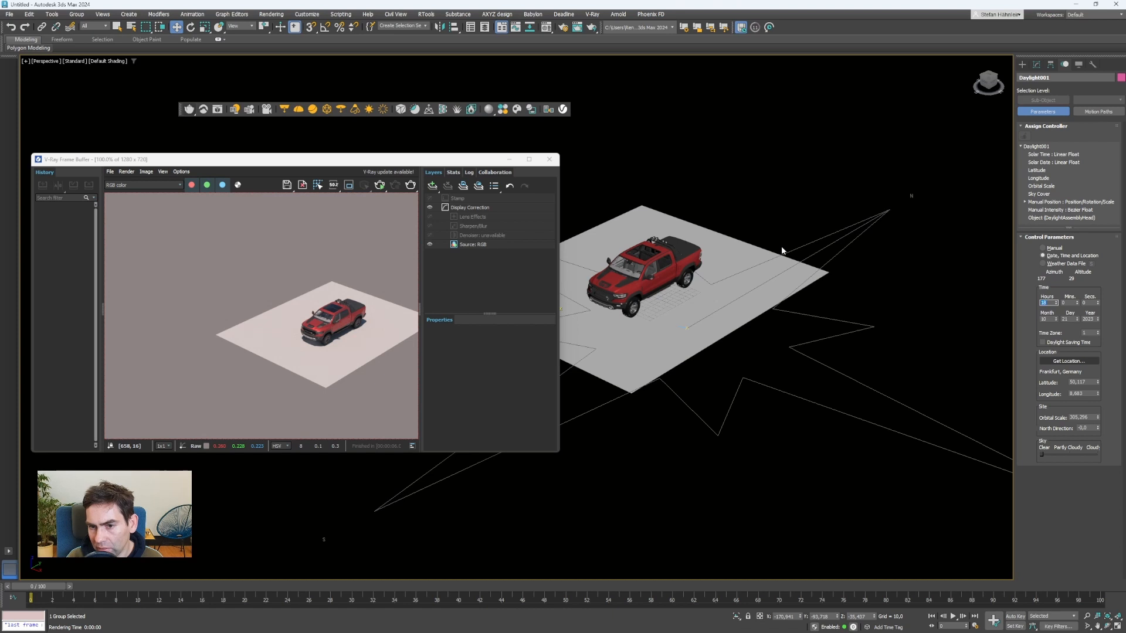
middle_click_drag(781, 251, 826, 252)
scroll(784, 284, "down", 3)
middle_click_drag(783, 293, 782, 260, "alt")
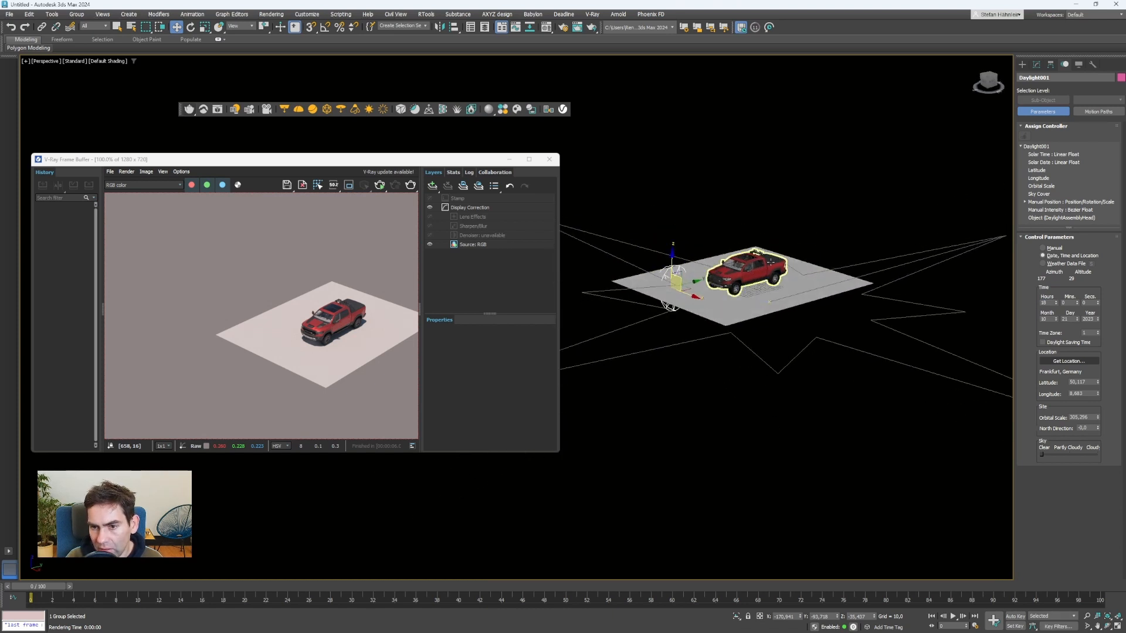
mouse_move(717, 277)
middle_mouse_down("alt")
mouse_move(738, 252)
mouse_move(739, 277)
middle_mouse_up("alt")
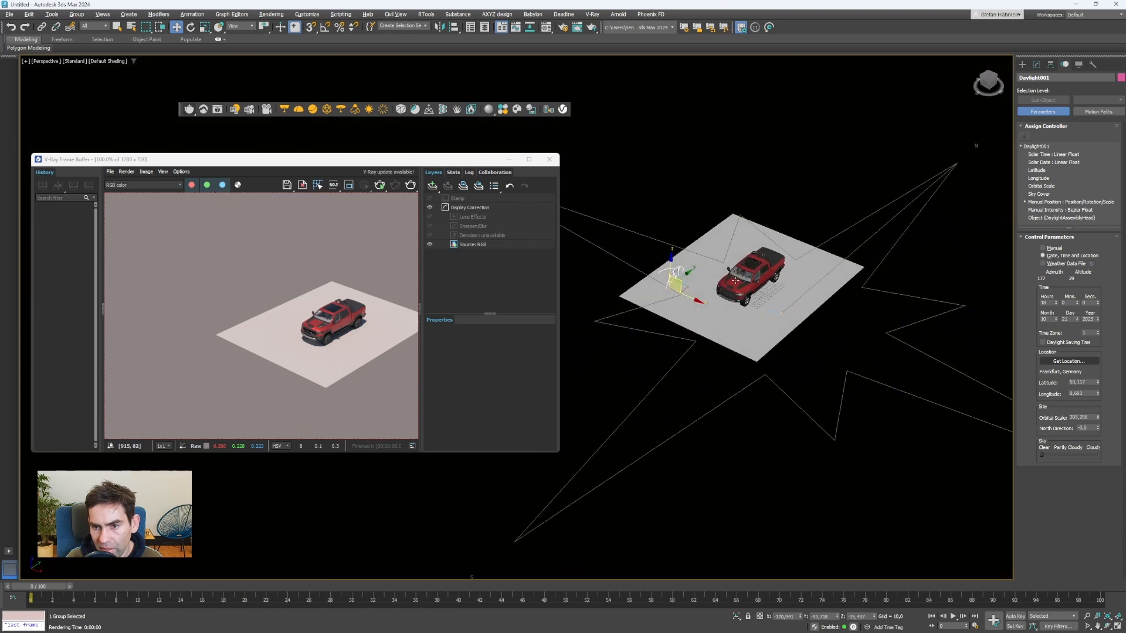
- Set the Daylight system's time to 14 hours and render the truck from a lower side angle
left_click(1055, 305)
left_click(1055, 304)
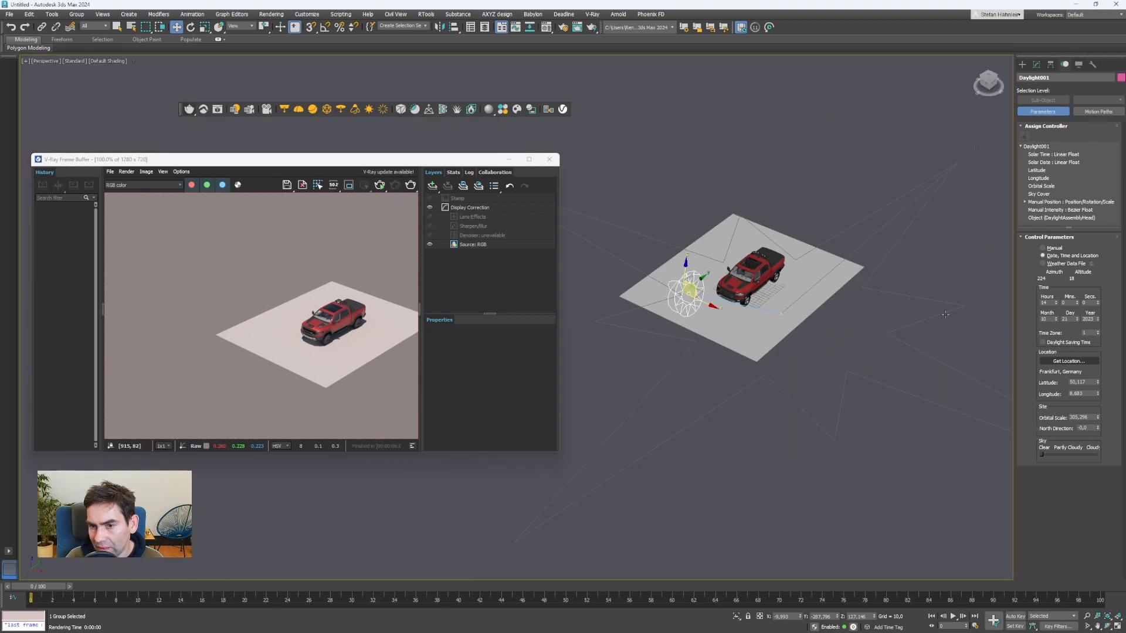
middle_click_drag(826, 308, 782, 292, "alt")
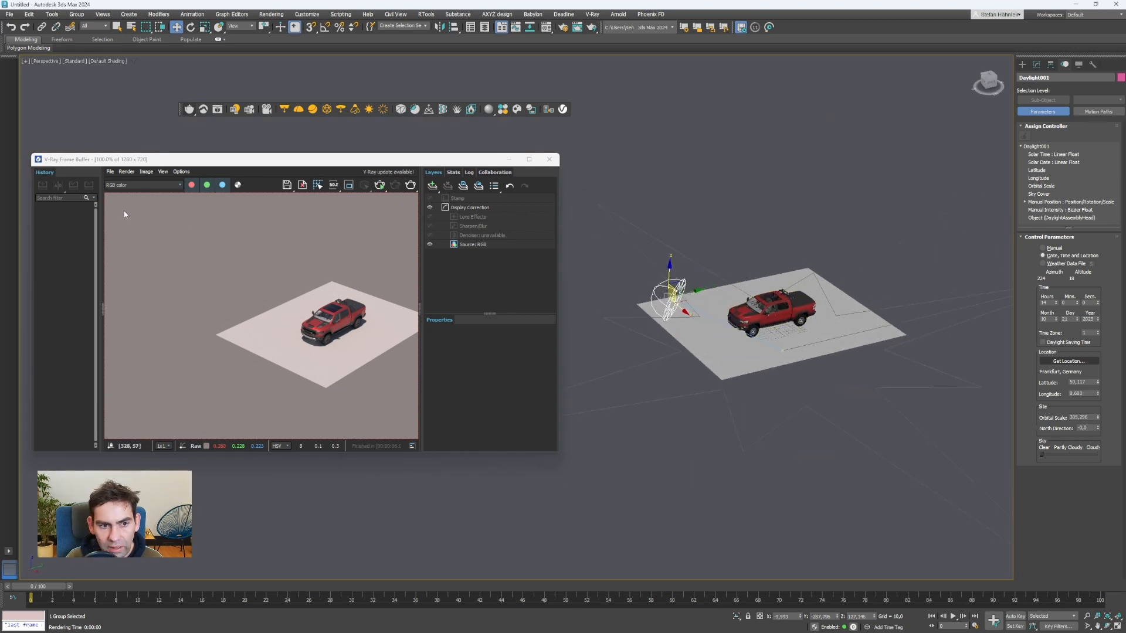
left_click(189, 110)
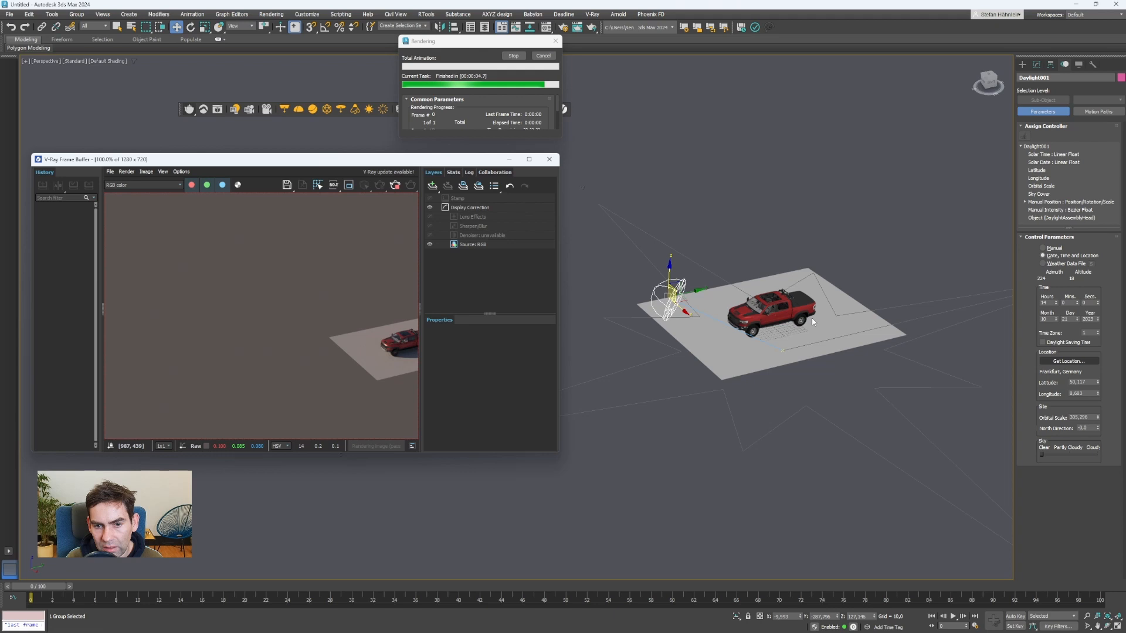
- Rearrange the render window and V-Ray toolbar, and render the truck again from a closer view
scroll(812, 322, "up", 4)
middle_click_drag(806, 321, 701, 395)
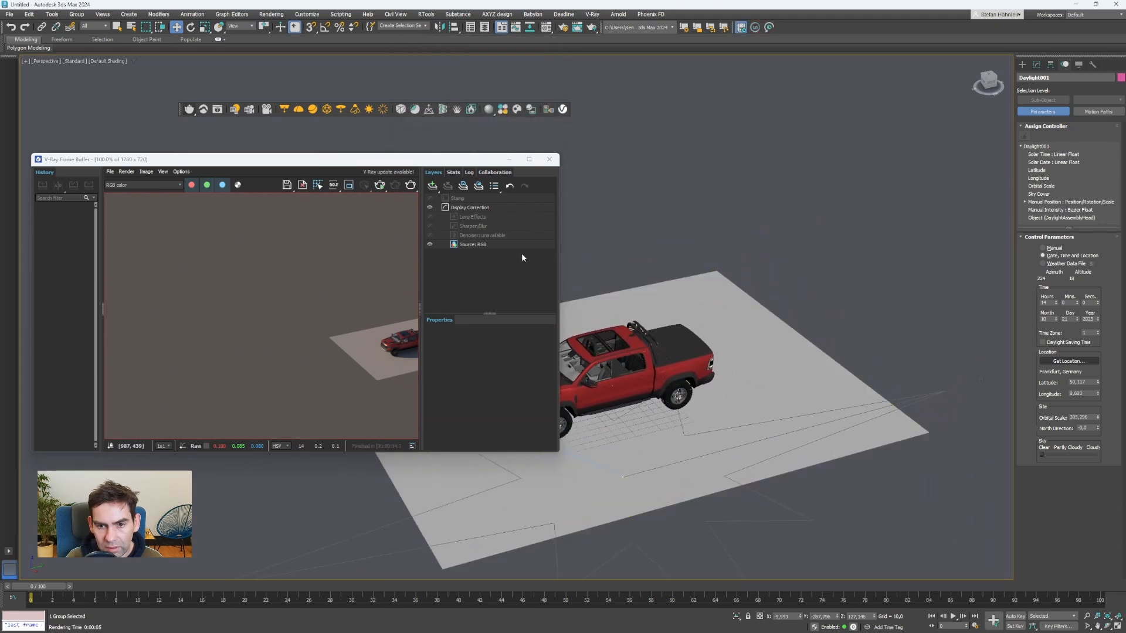
left_click_drag(385, 156, 393, 64)
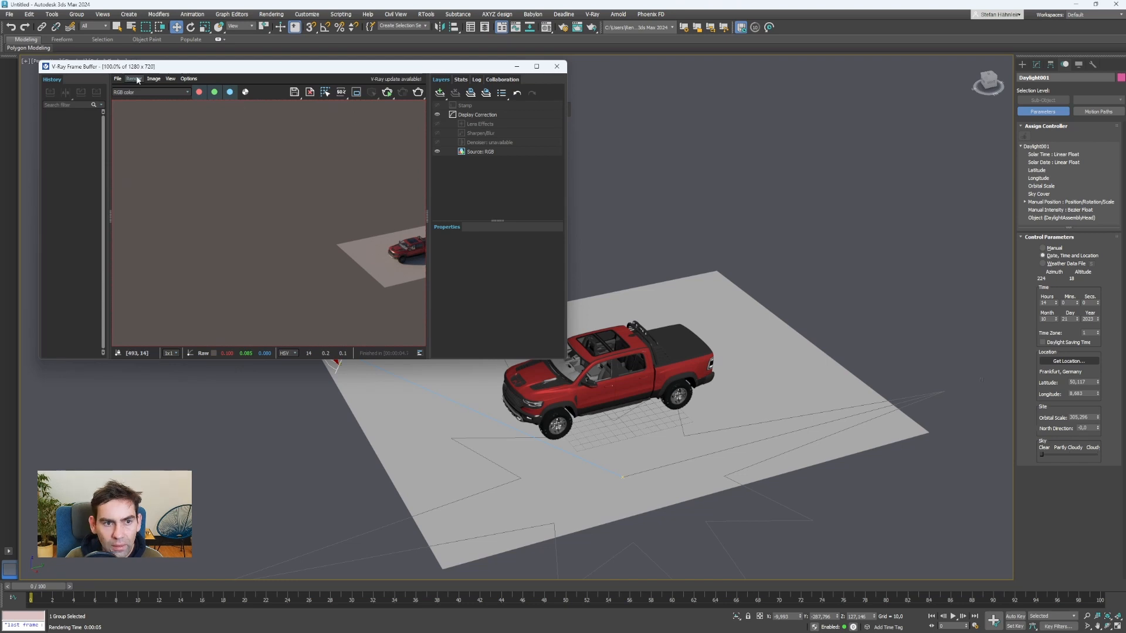
left_click_drag(176, 66, 201, 80)
left_click(201, 78)
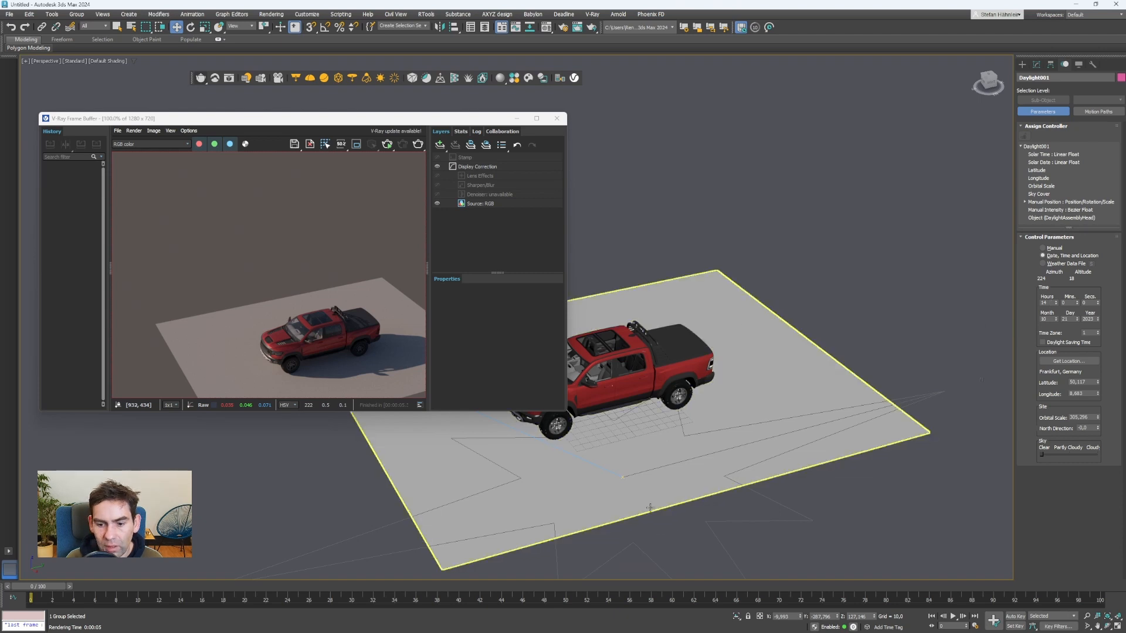
- Open the Windows Start menu
key("super")
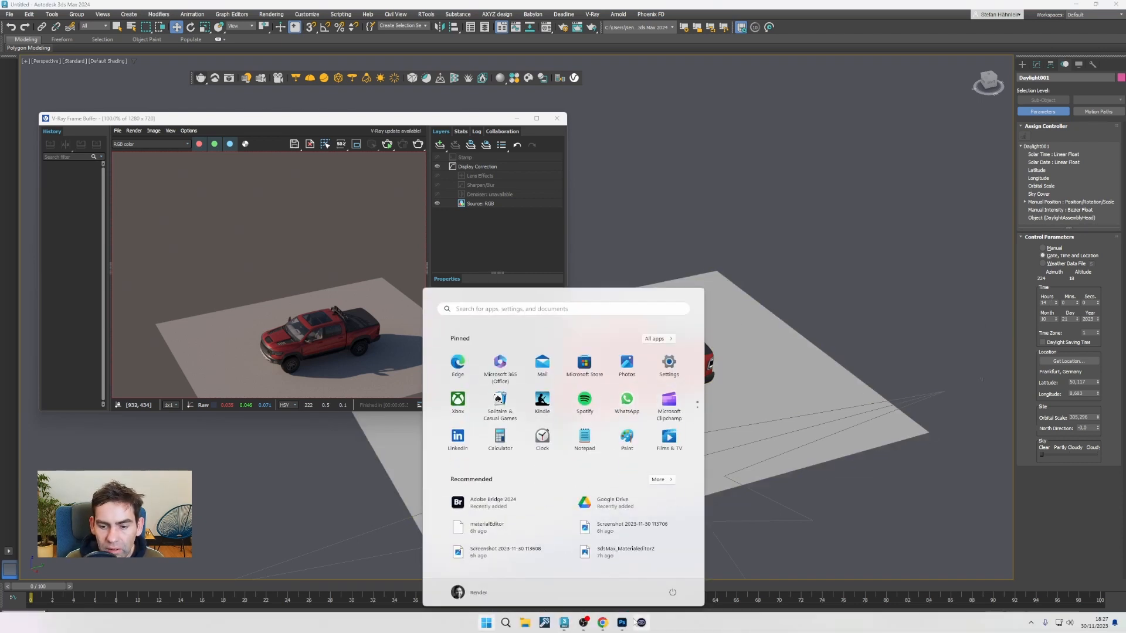